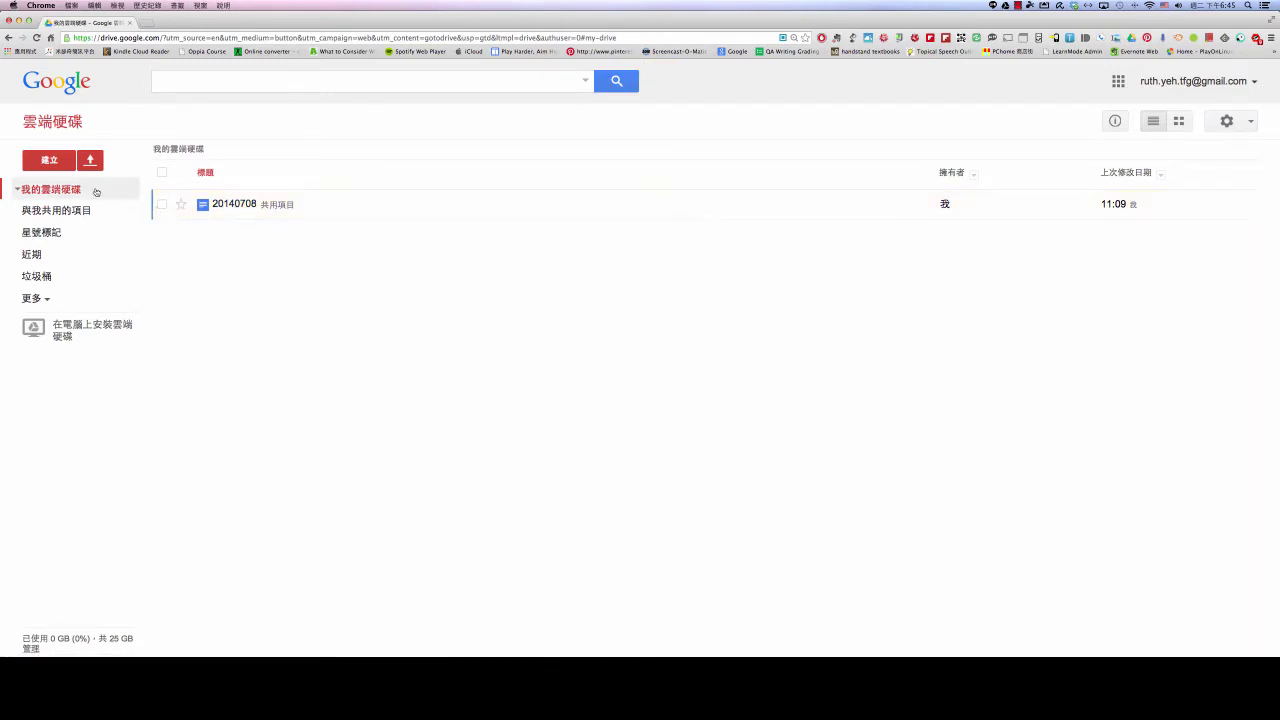
Tick the checkbox beside the 20140708 document in My Drive
click(161, 206)
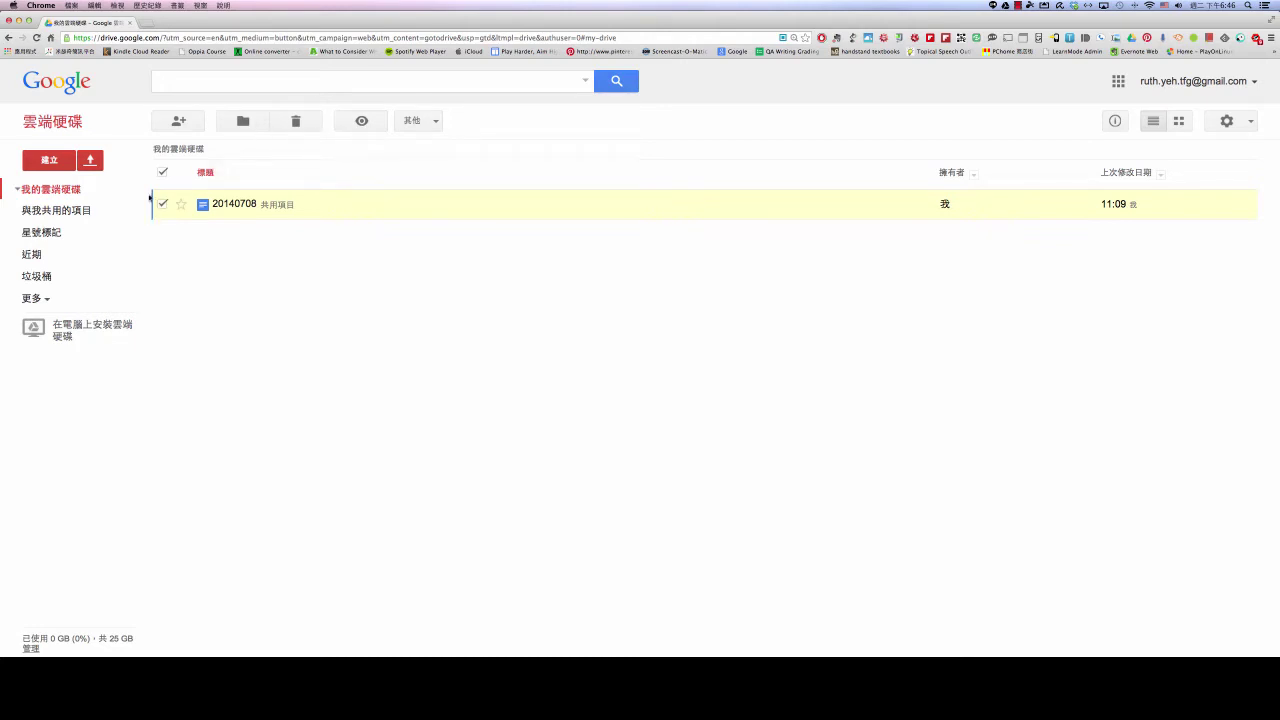
Toggle the 20140708 checkbox off and on, leaving the document deselected
click(162, 205)
click(162, 205)
click(161, 205)
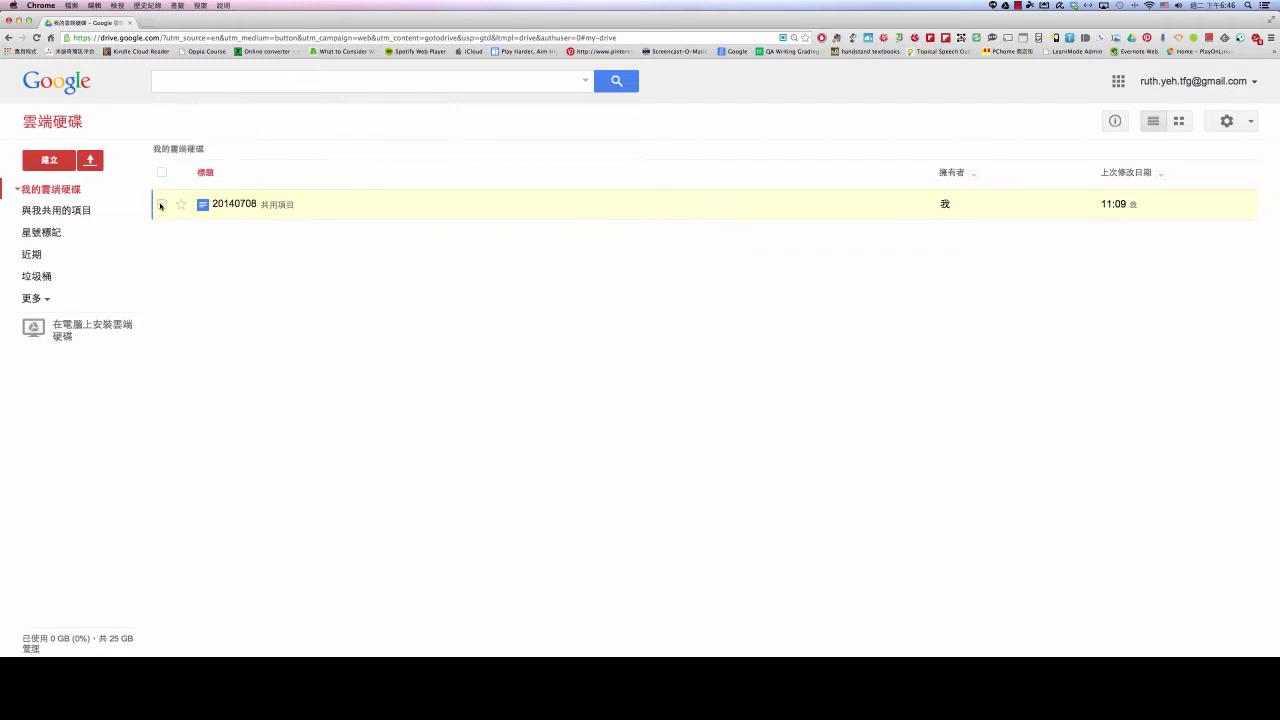
Review the document's right-click actions, then bring up its sharing settings
right_click(237, 207)
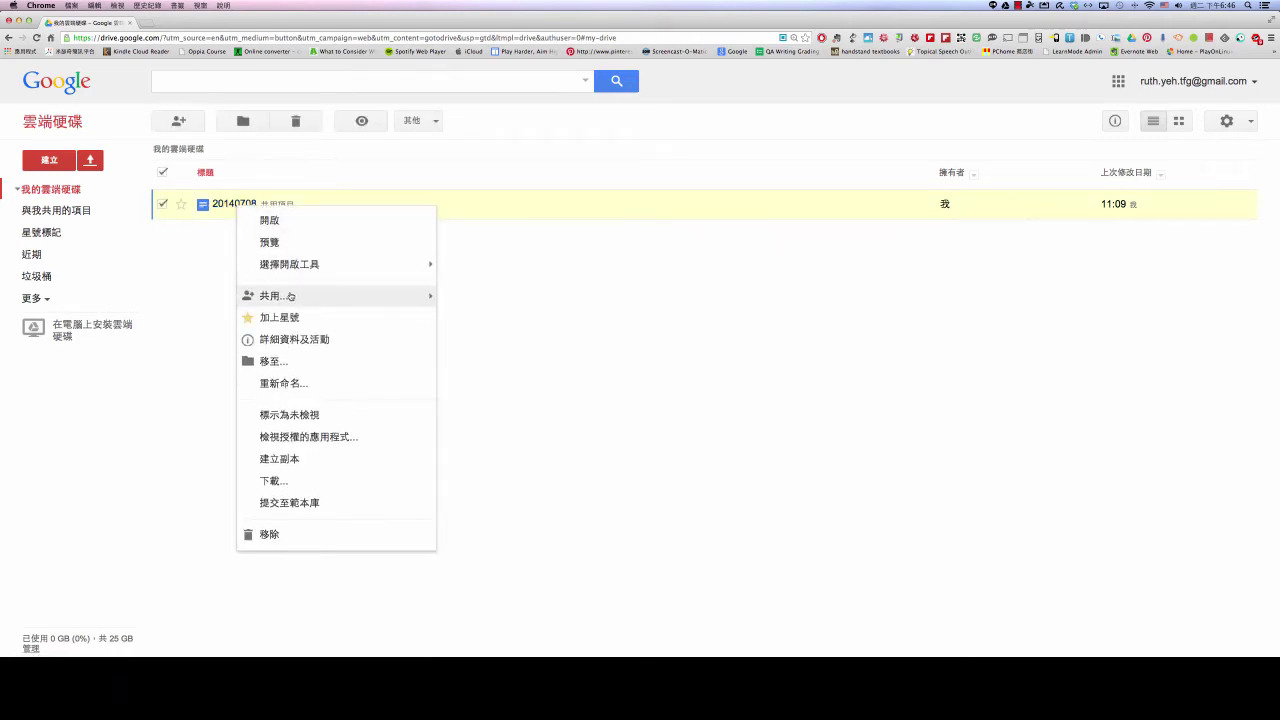
mouse_move(291, 296)
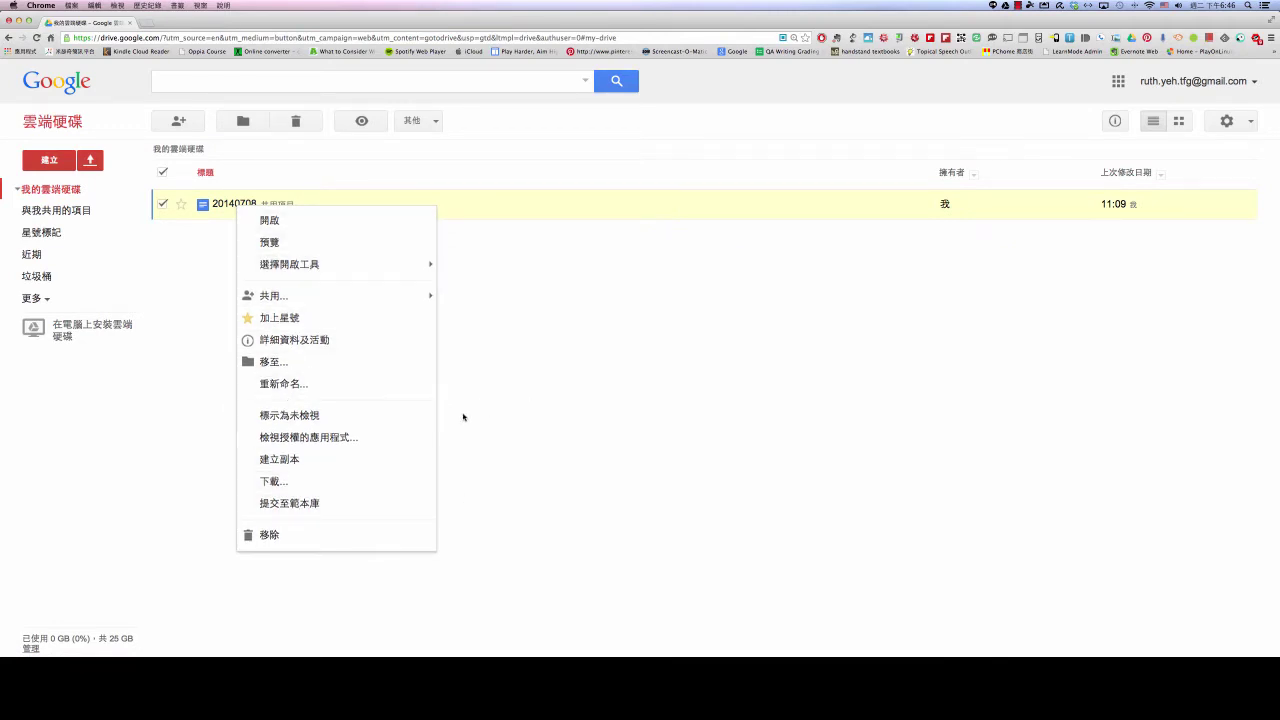
click(561, 383)
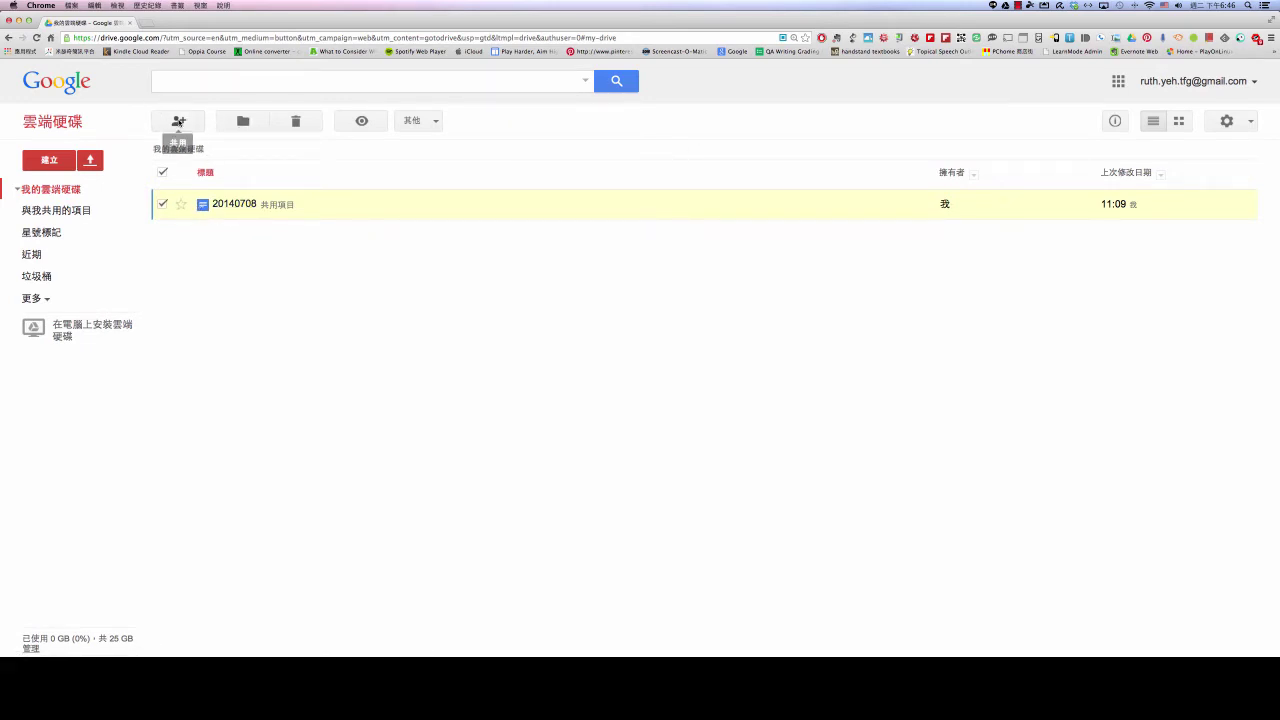
click(179, 121)
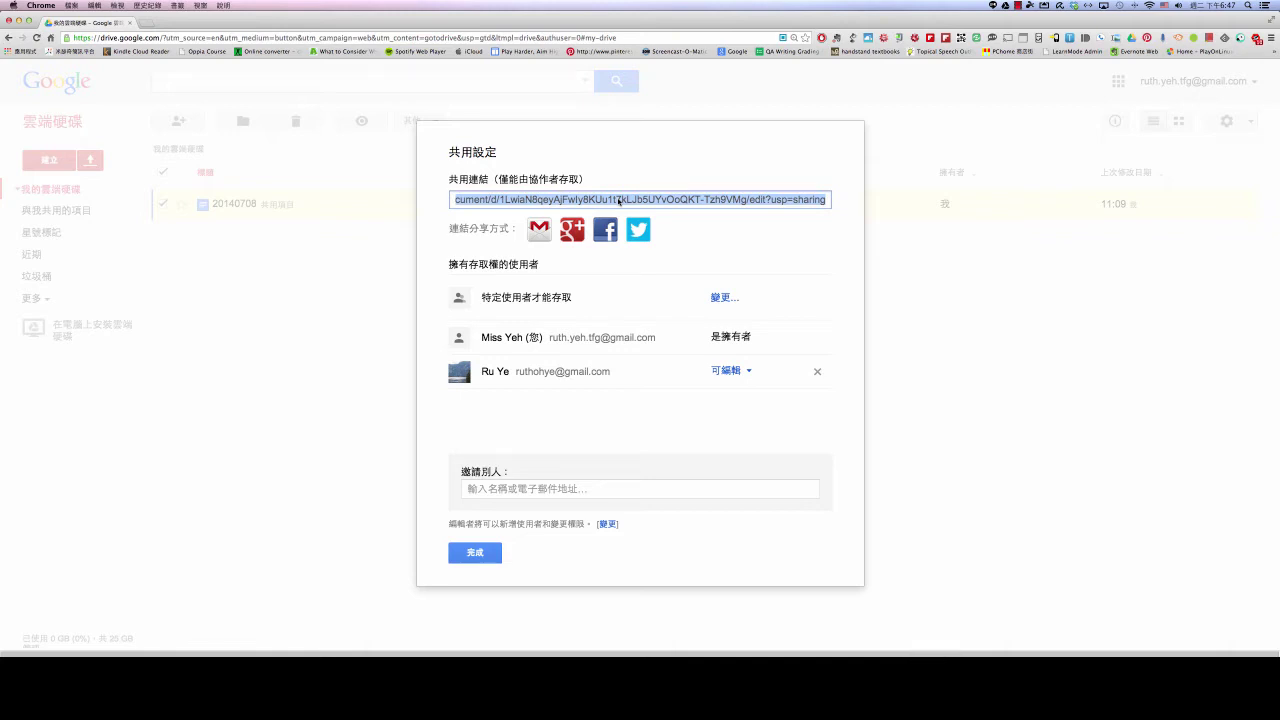
Copy the 20140708 sharing link with 複製 and begin inviting a new person
right_click(619, 201)
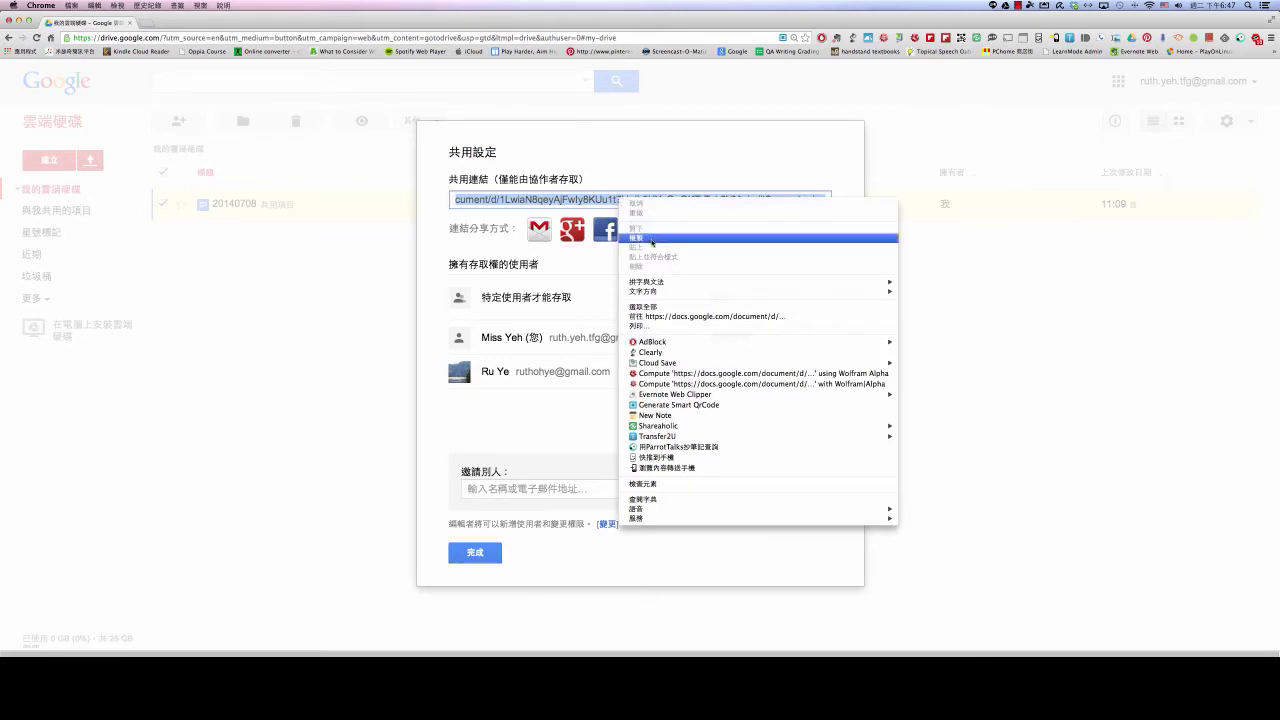
click(652, 238)
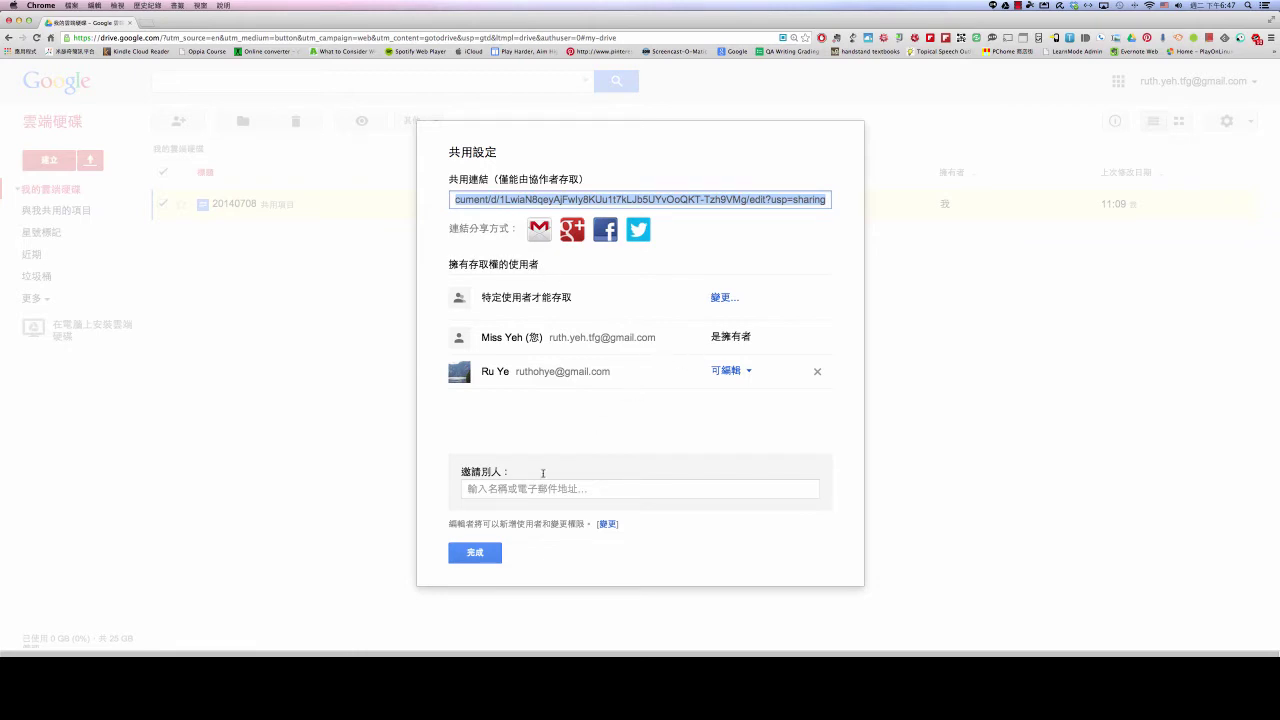
click(513, 488)
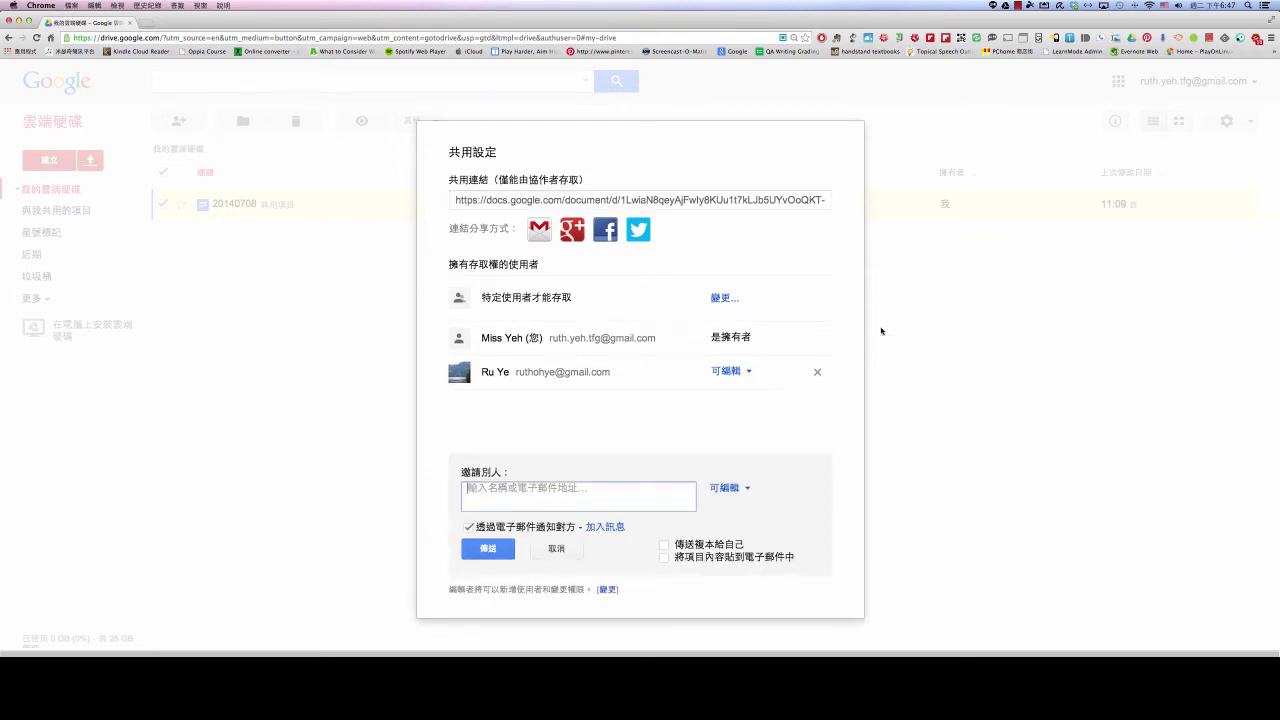
Remove the collaborator's access to 20140708, save changes, and focus the Invite people field
click(817, 372)
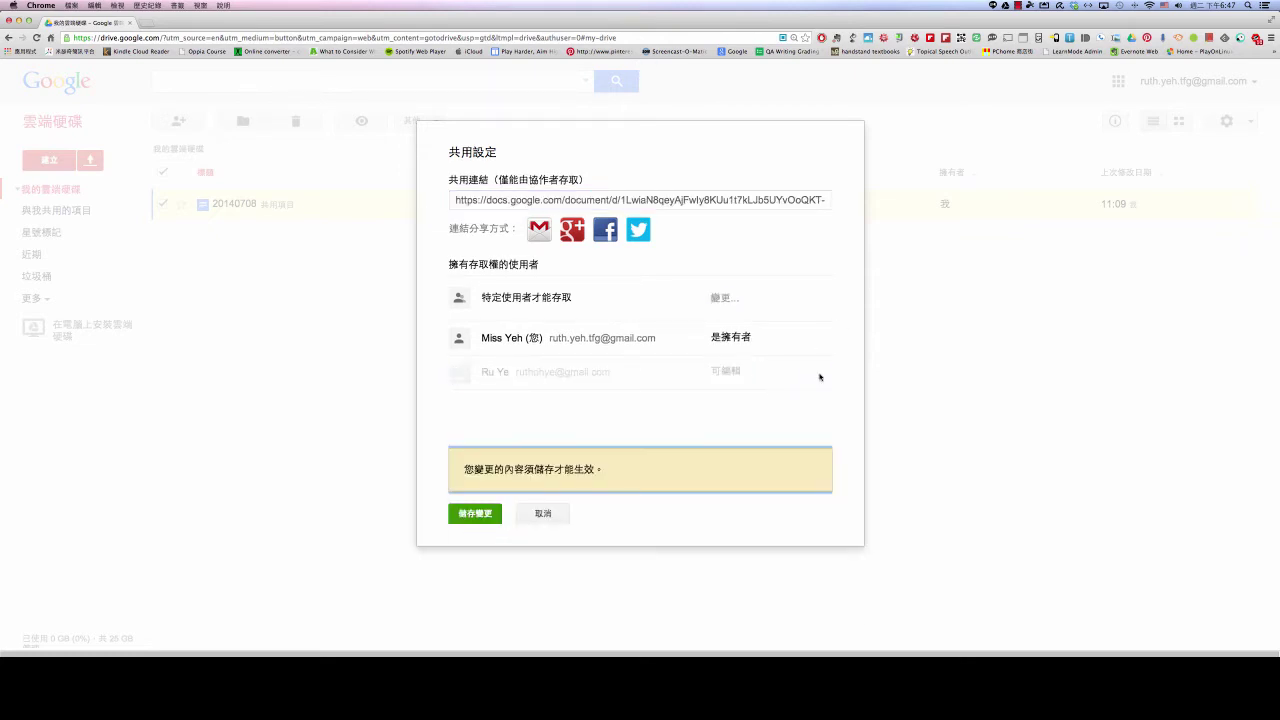
click(489, 517)
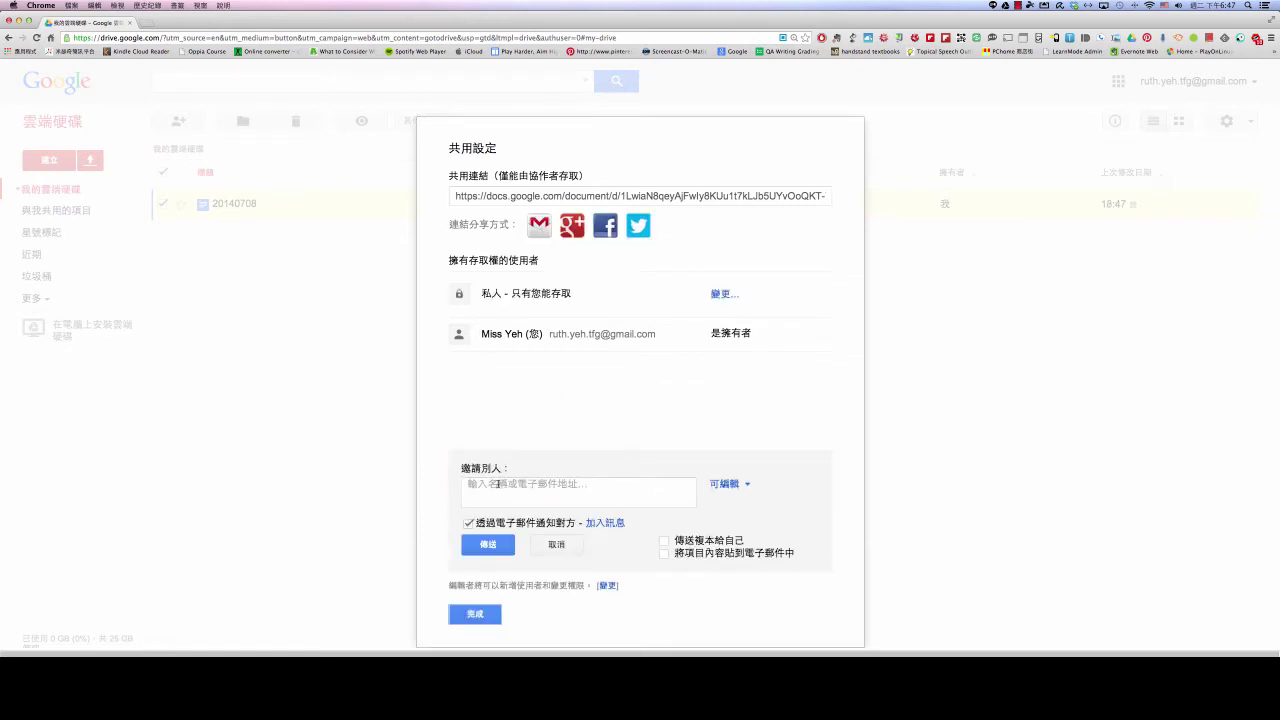
click(483, 486)
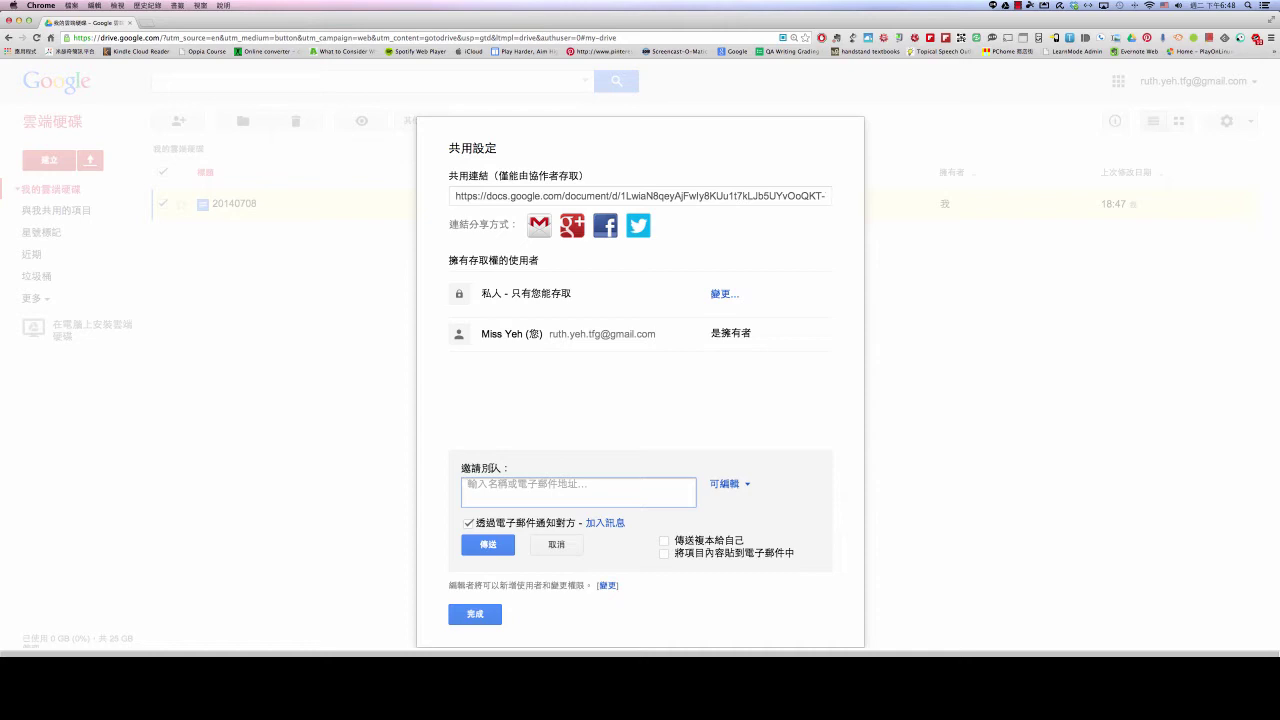
Enter the contact's name, choose their suggested e-mail address, and show the permission choices
text(Ru)
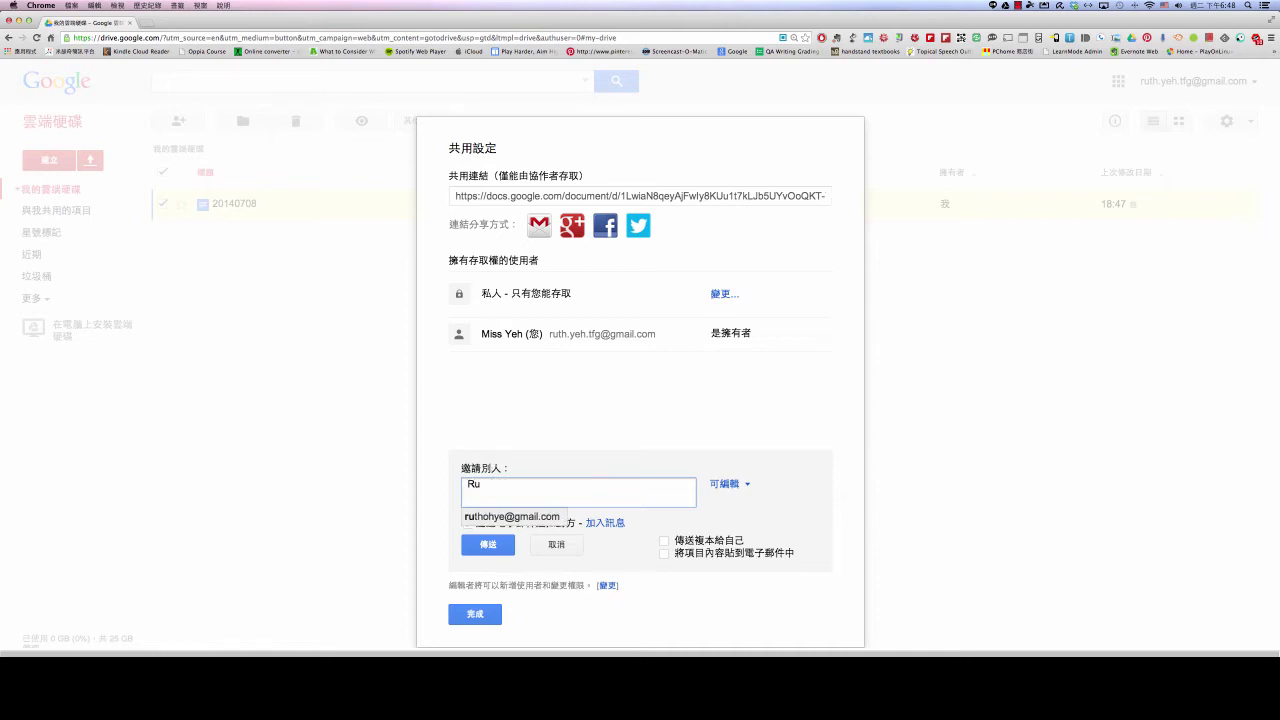
key(BackSpace)
key(BackSpace)
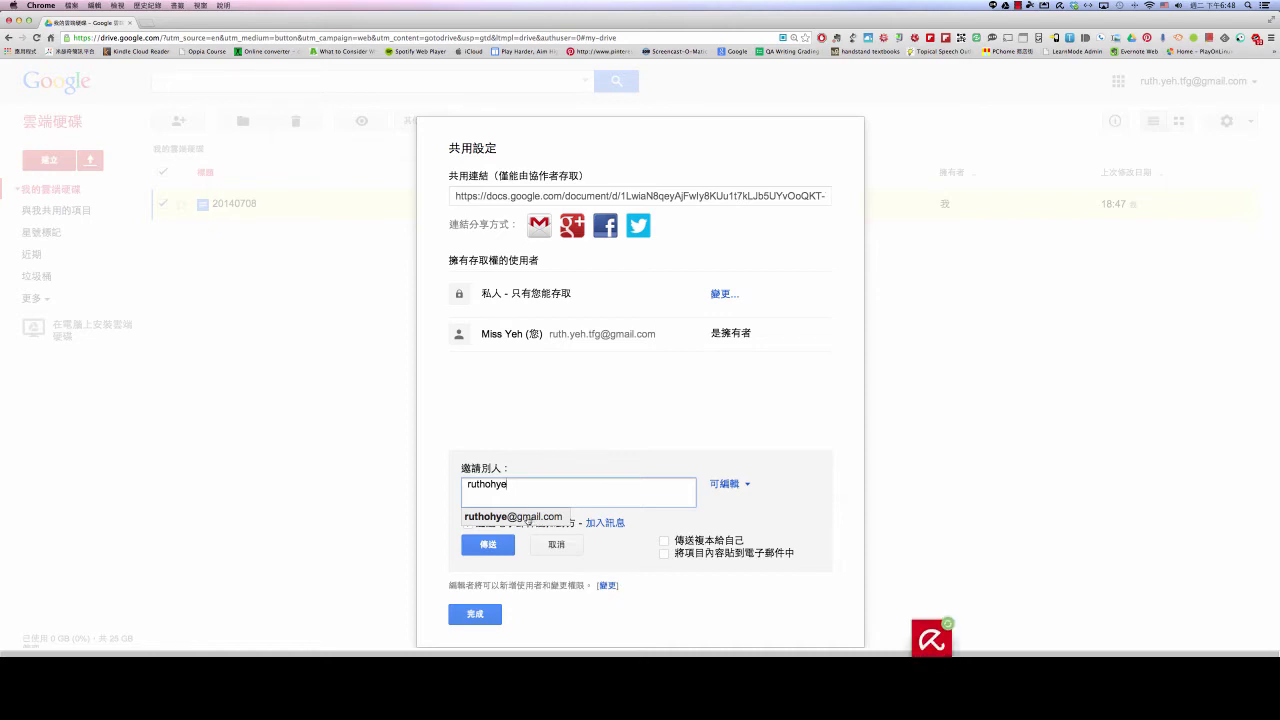
click(535, 518)
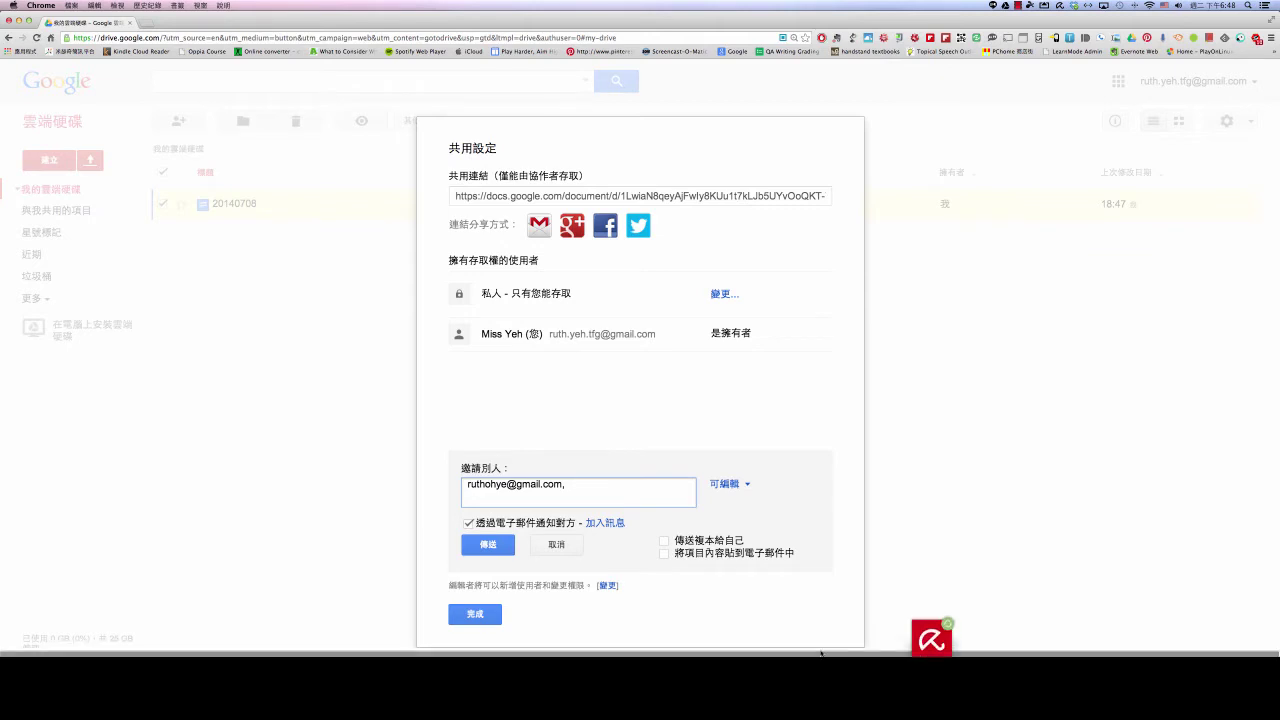
click(748, 485)
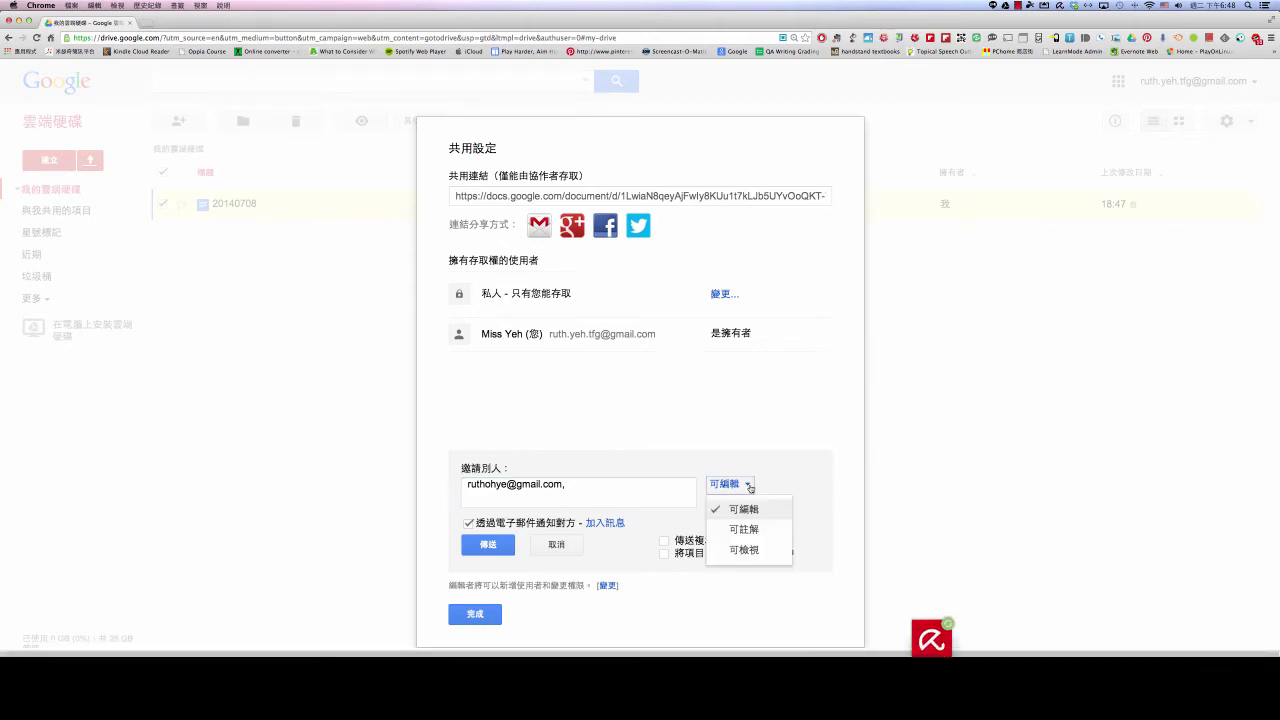
click(748, 485)
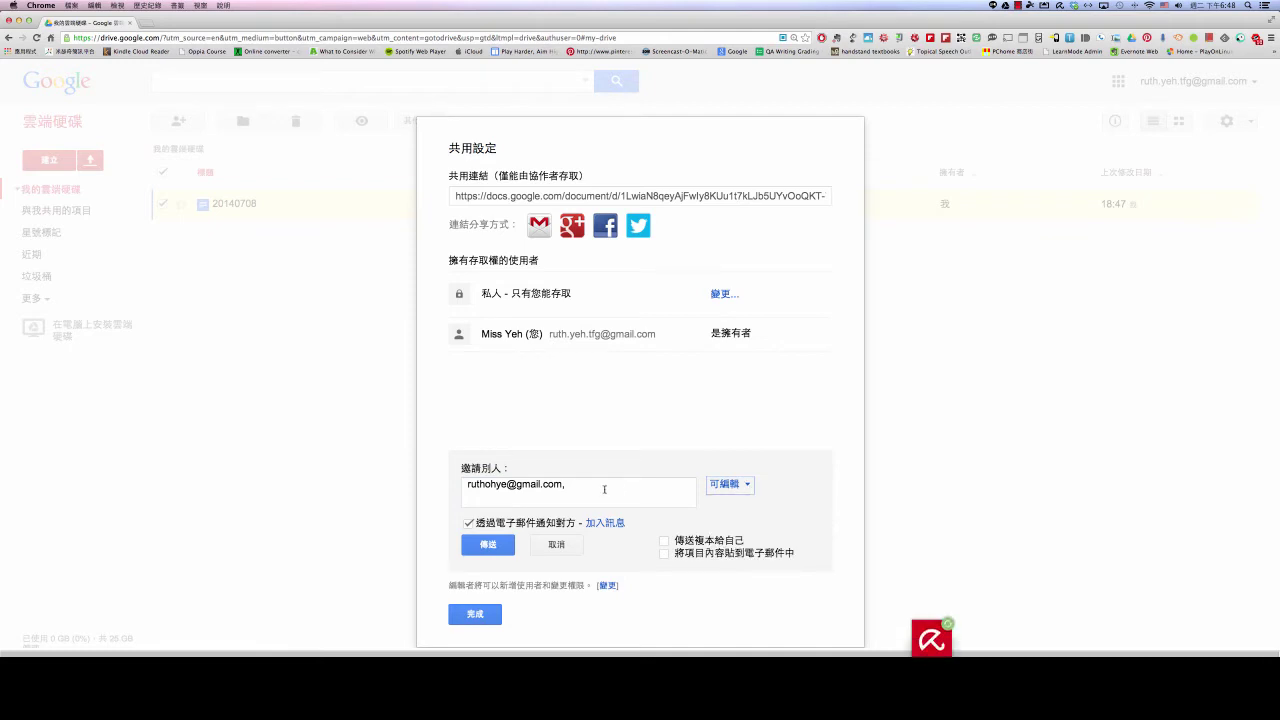
click(576, 484)
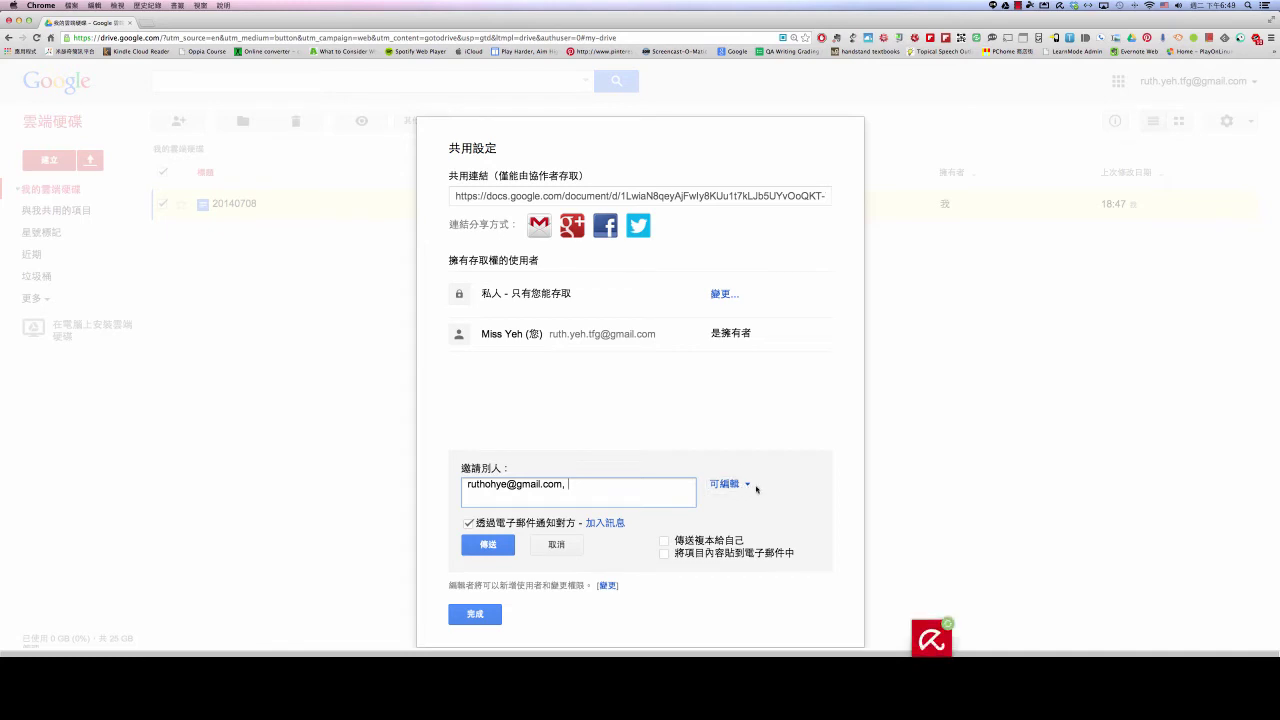
click(747, 487)
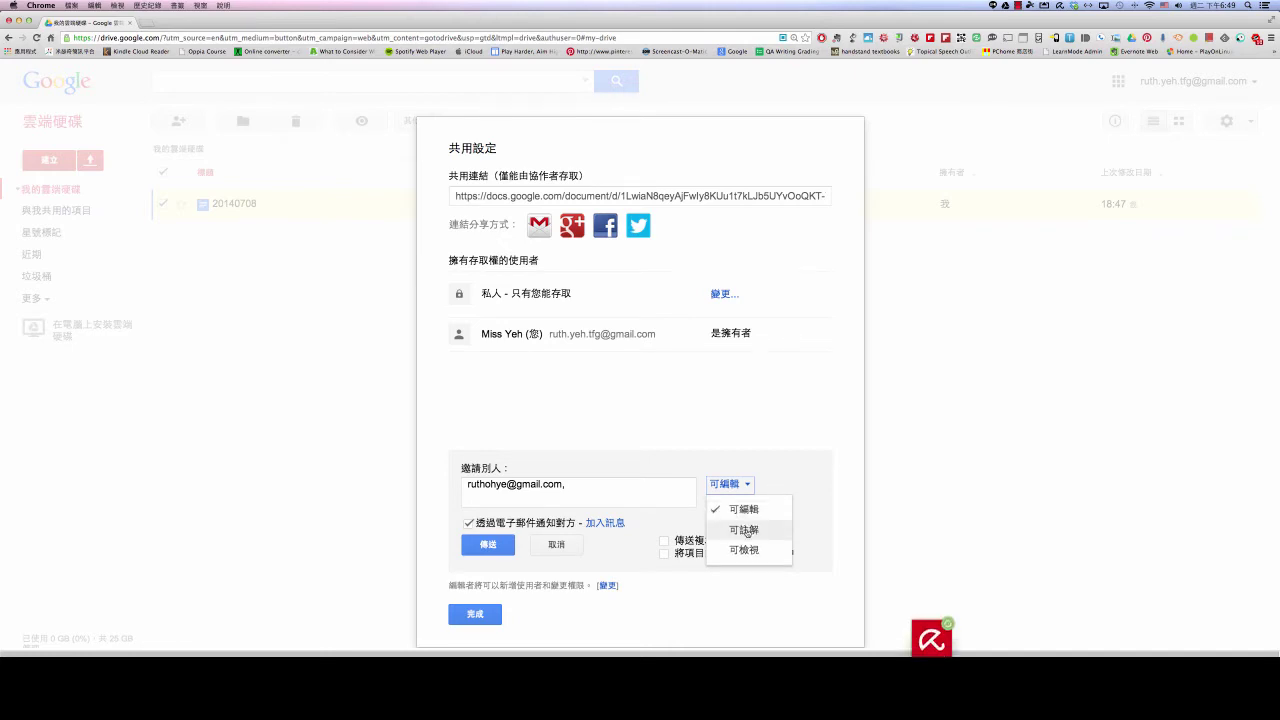
Try comment-only and view-only, then settle the invitee's permission on 可編輯 (Can edit)
click(745, 530)
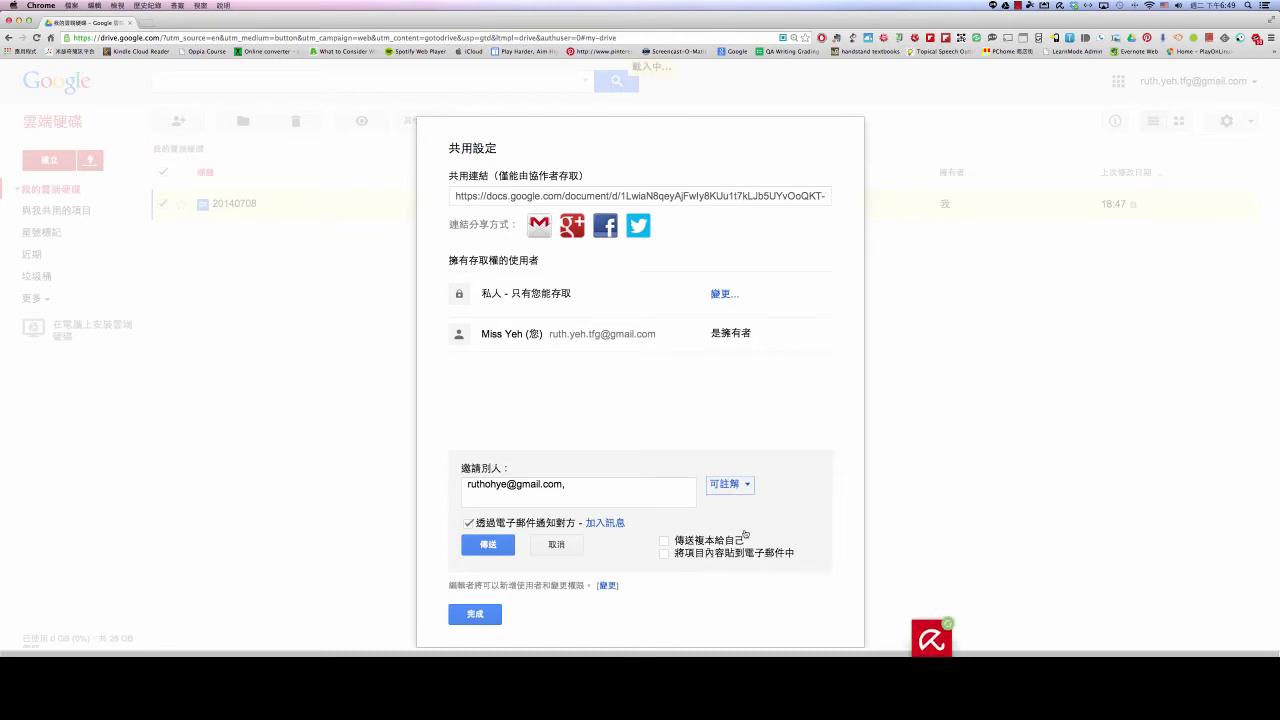
click(750, 485)
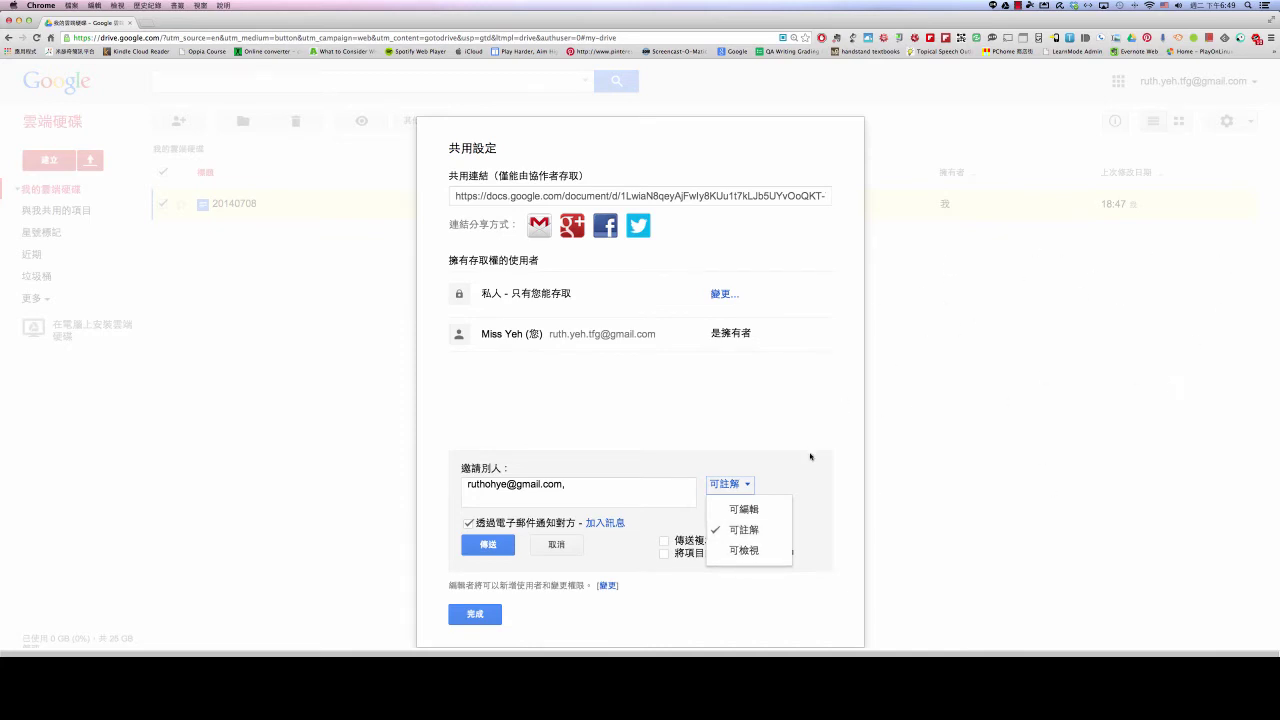
click(724, 551)
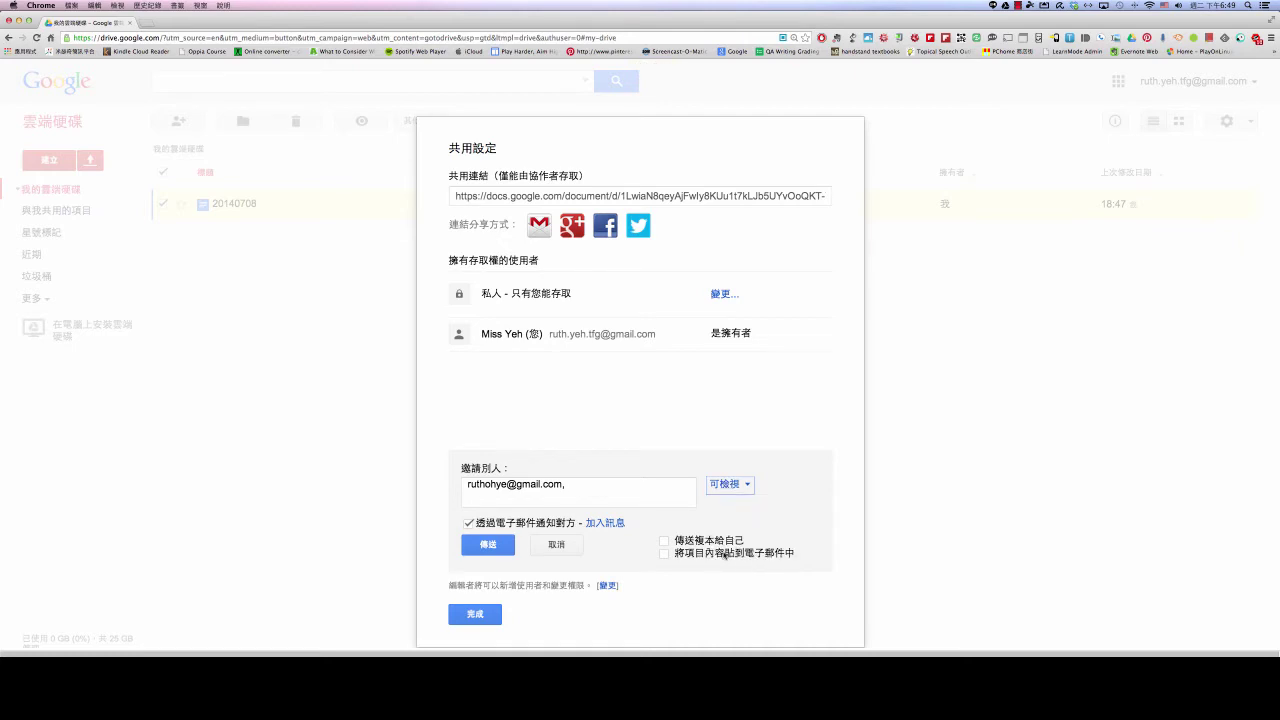
click(748, 486)
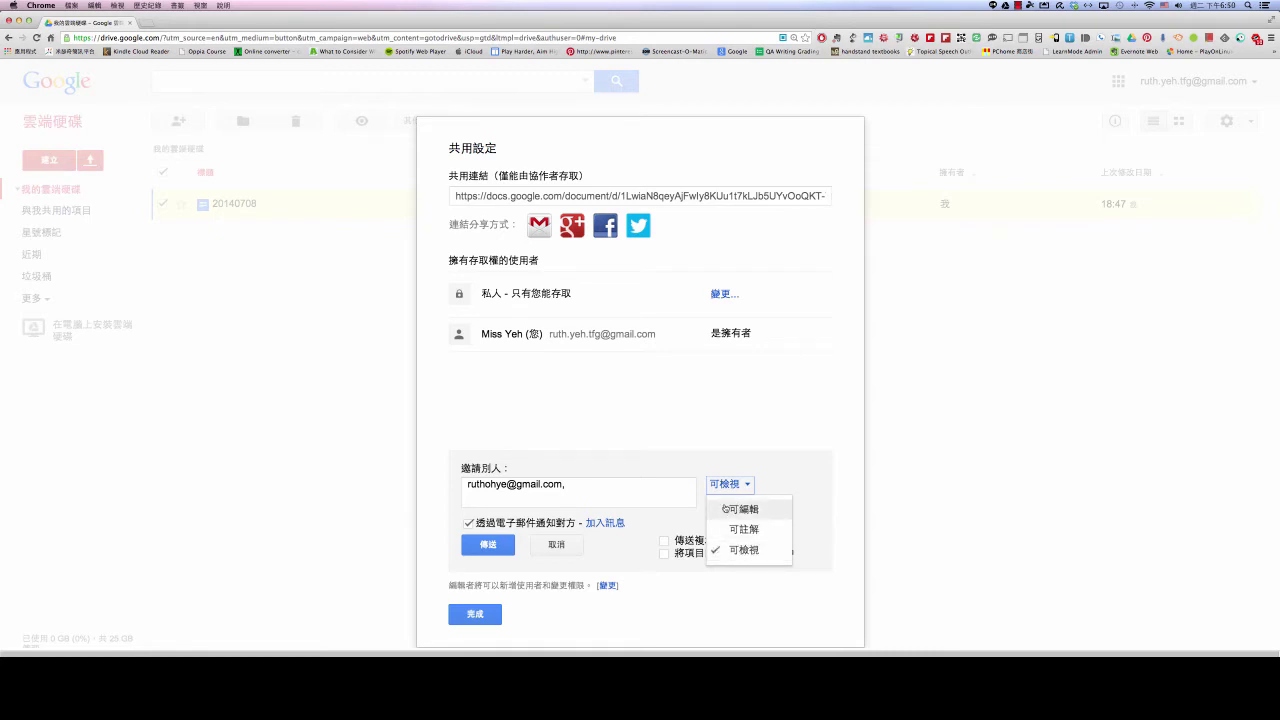
click(726, 509)
click(745, 486)
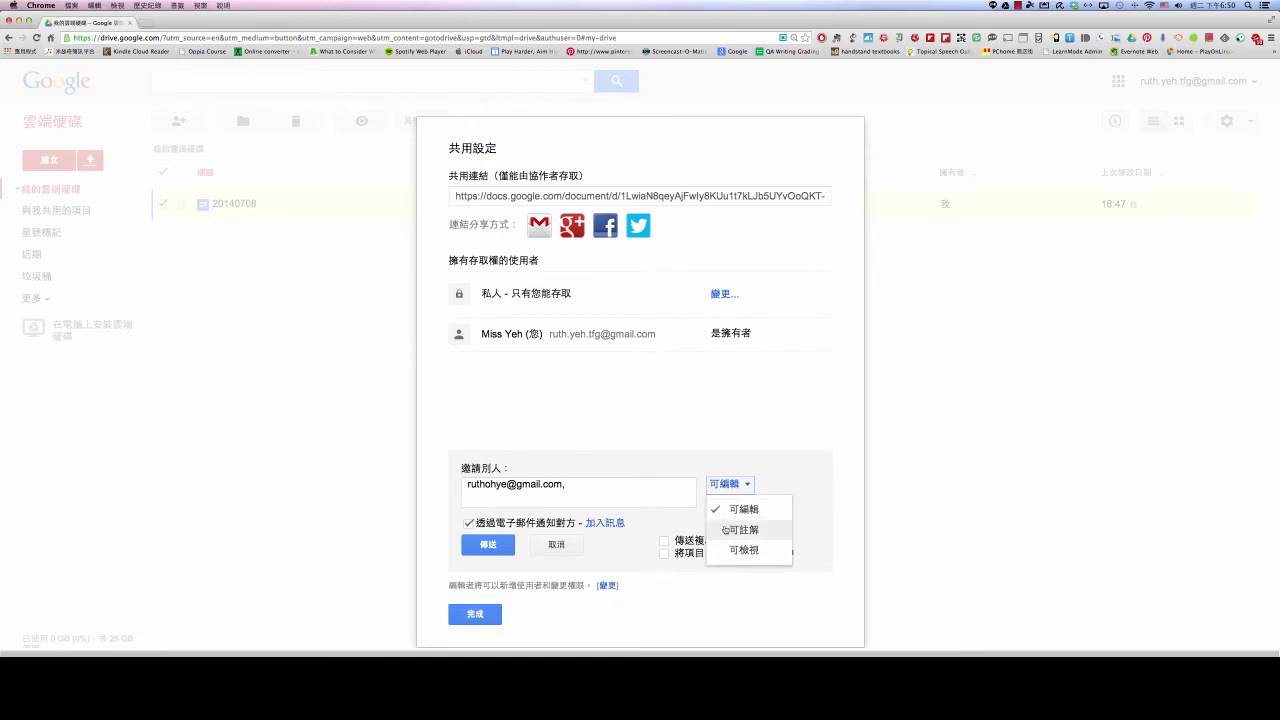
click(719, 513)
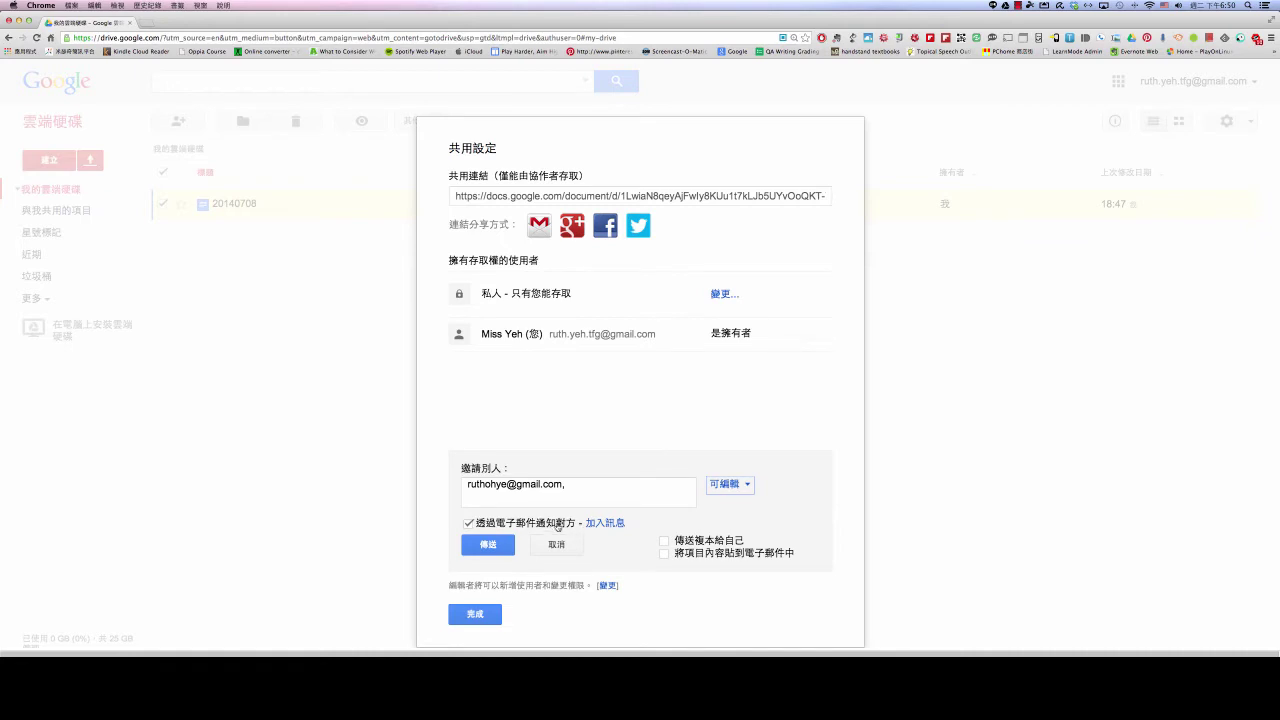
Discard the 加入訊息 personal message and send the invitation with 傳送
click(606, 524)
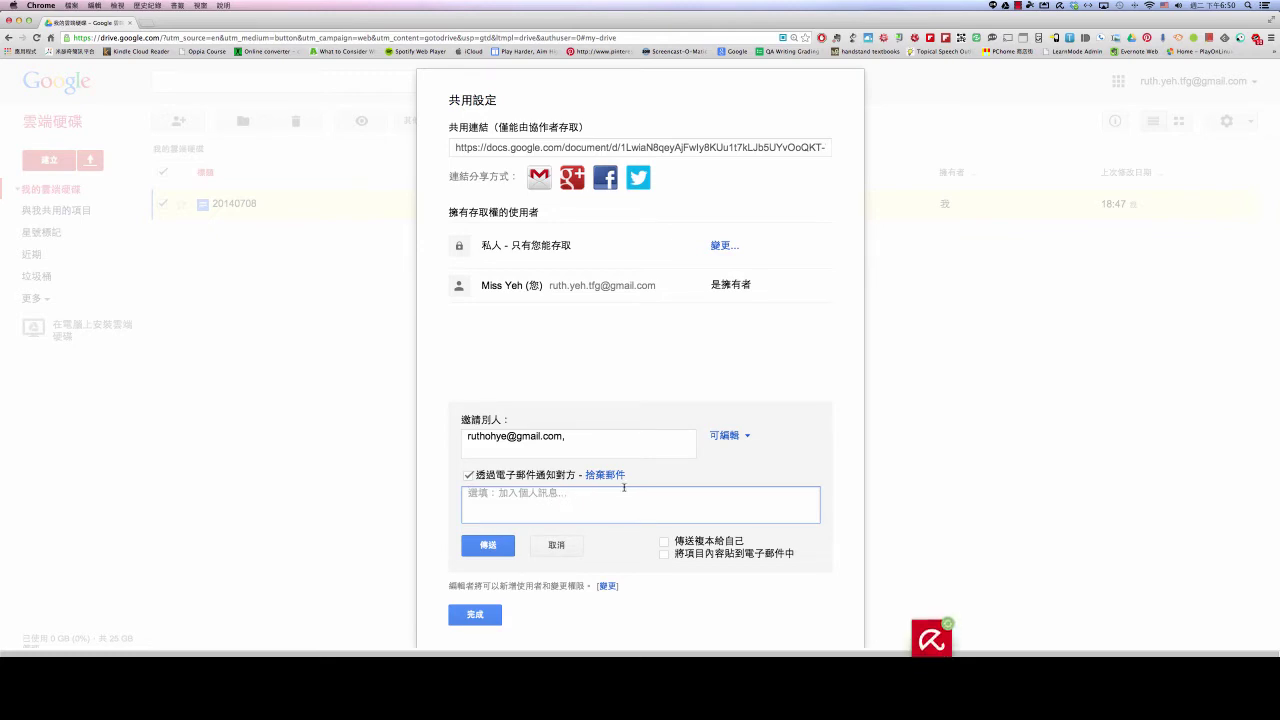
click(613, 475)
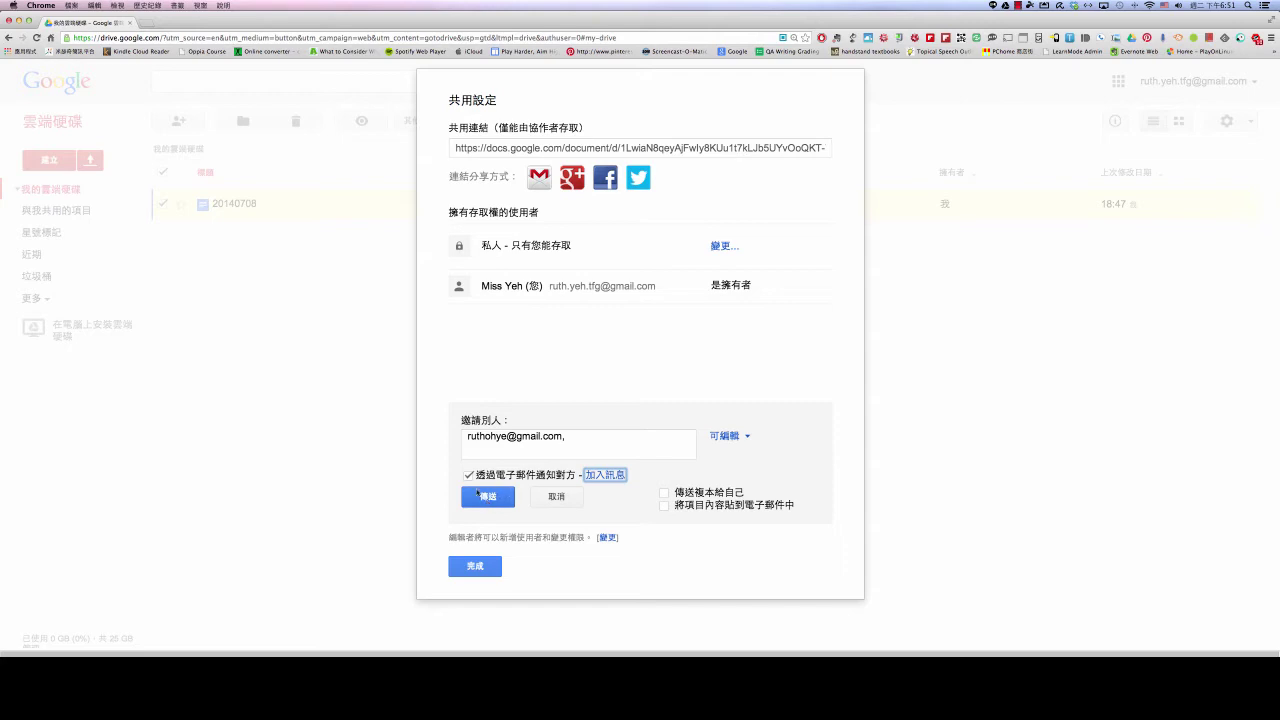
click(488, 502)
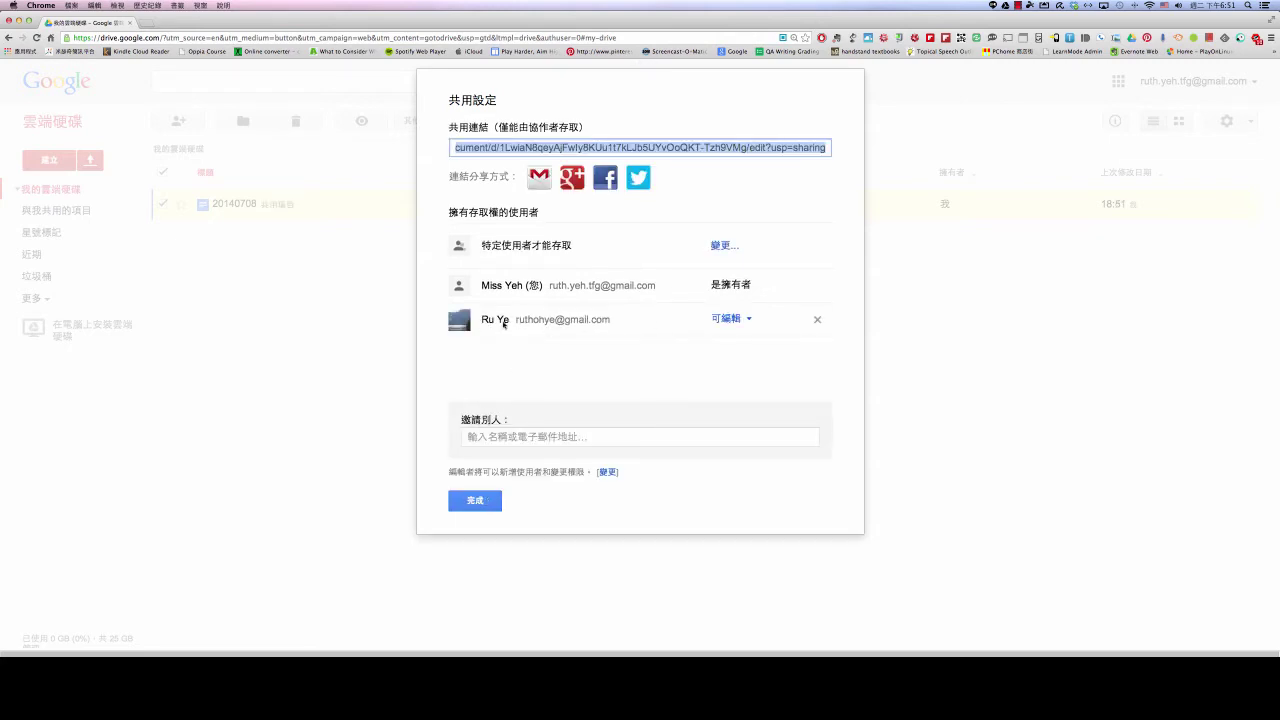
Check the new collaborator's role options twice, leaving them at 可編輯
click(750, 319)
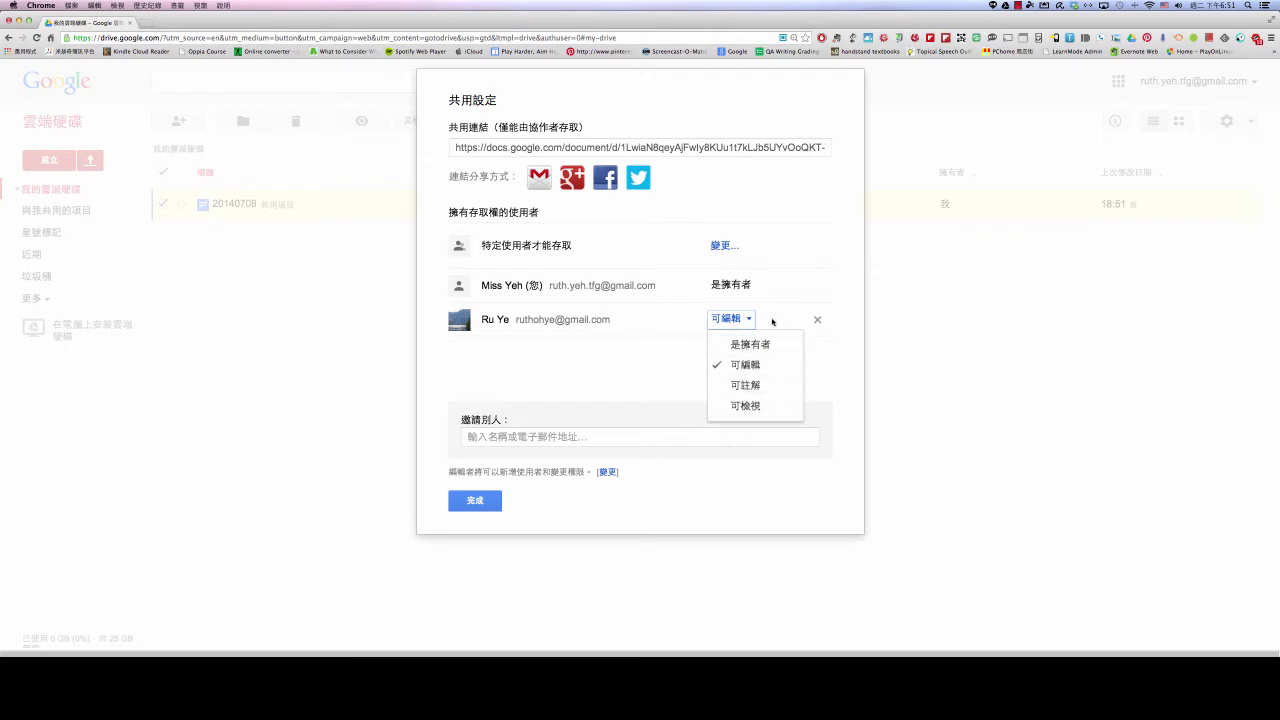
click(775, 321)
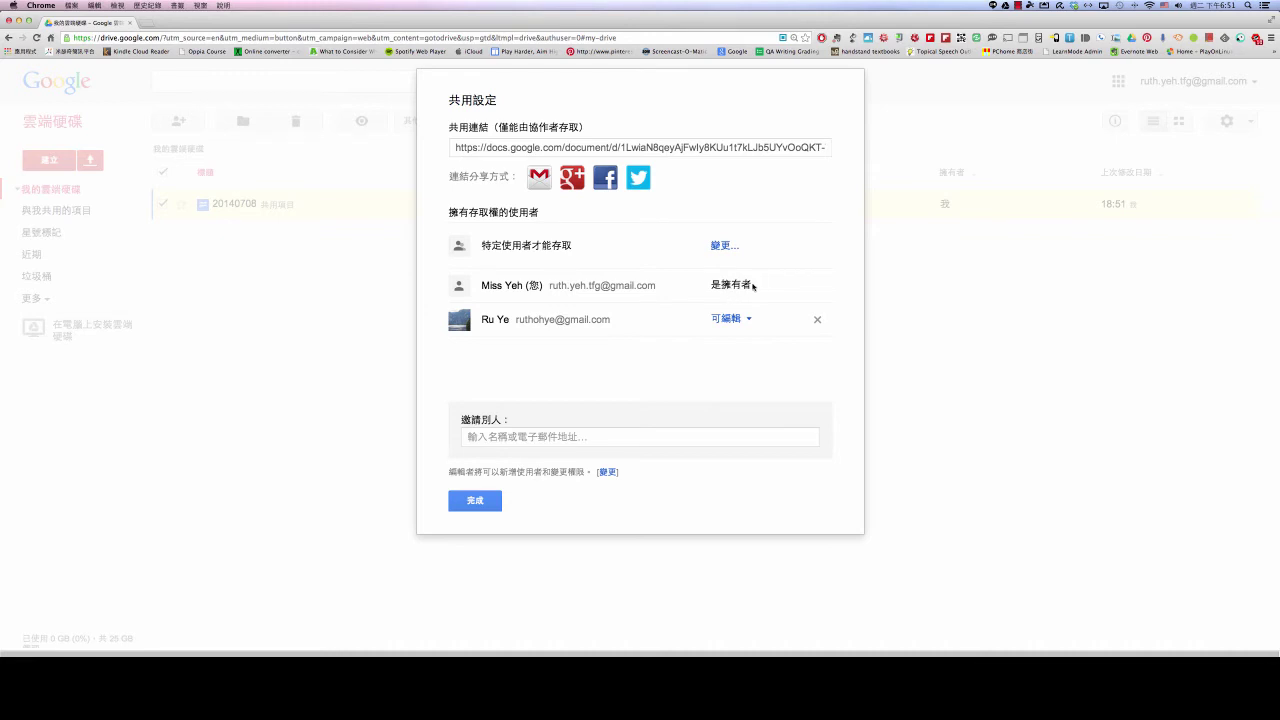
click(750, 320)
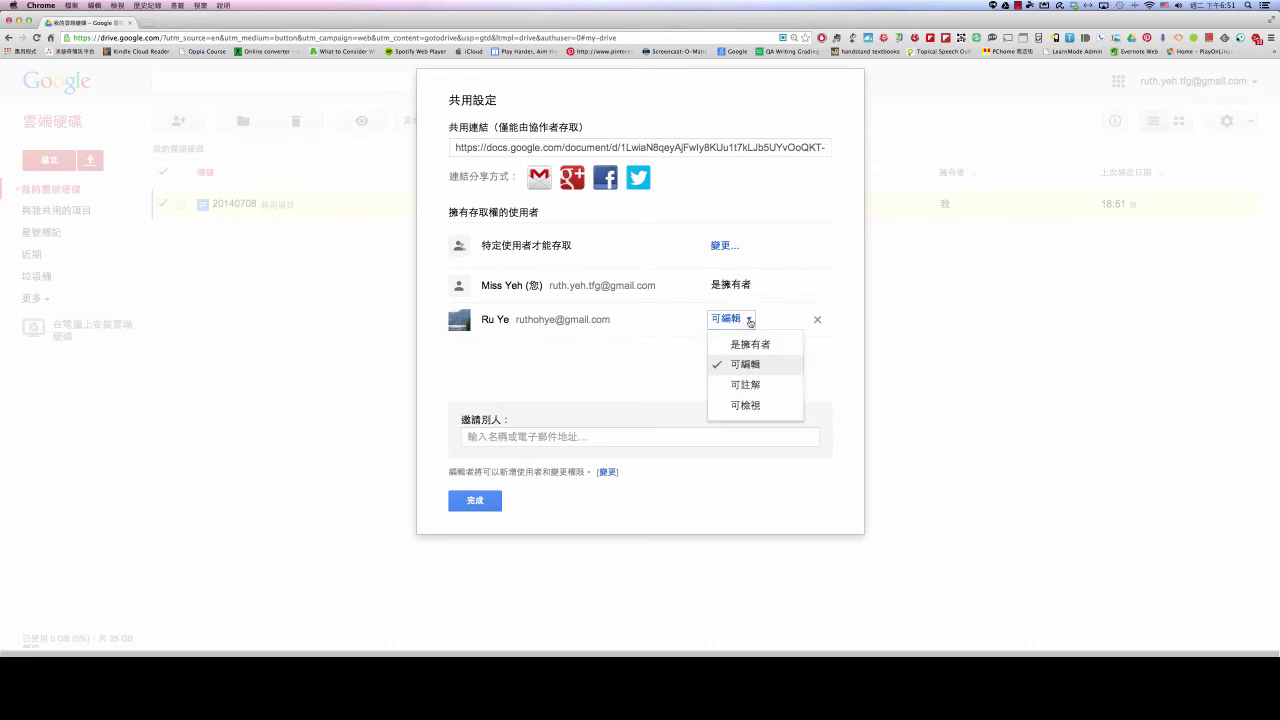
click(676, 375)
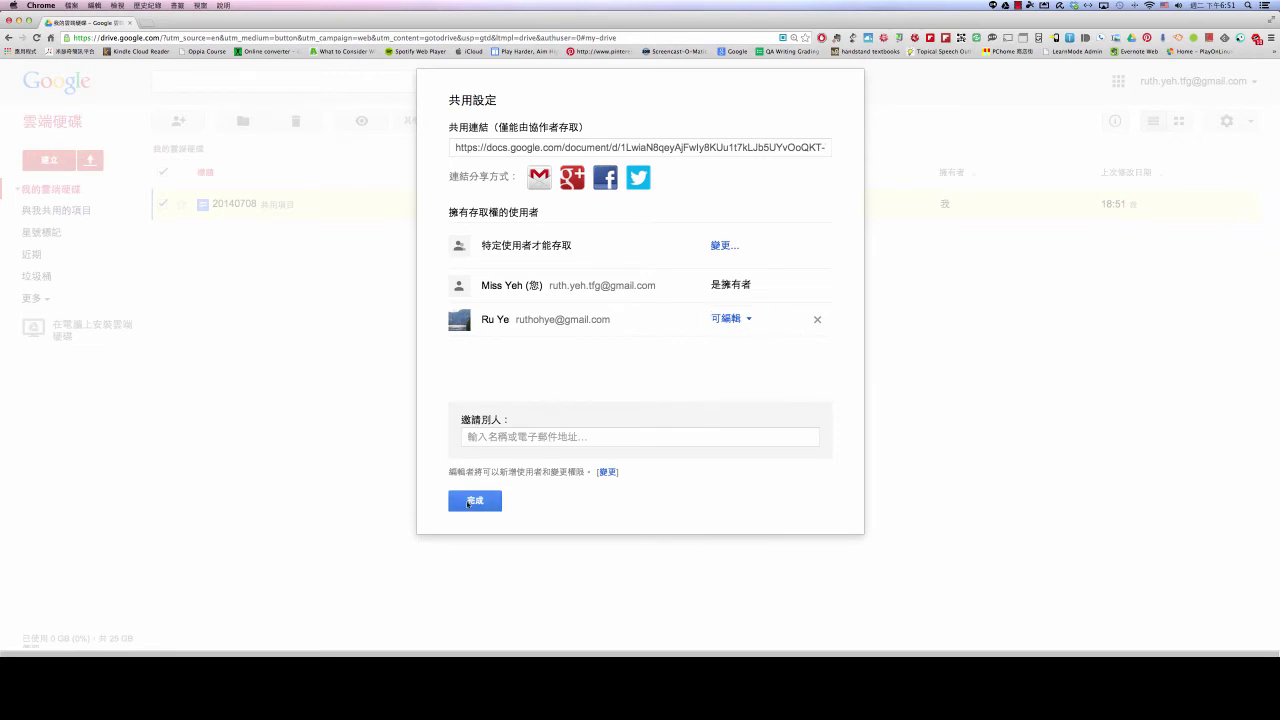
Close sharing with 完成, view the document's details and activity, then close that panel
click(467, 503)
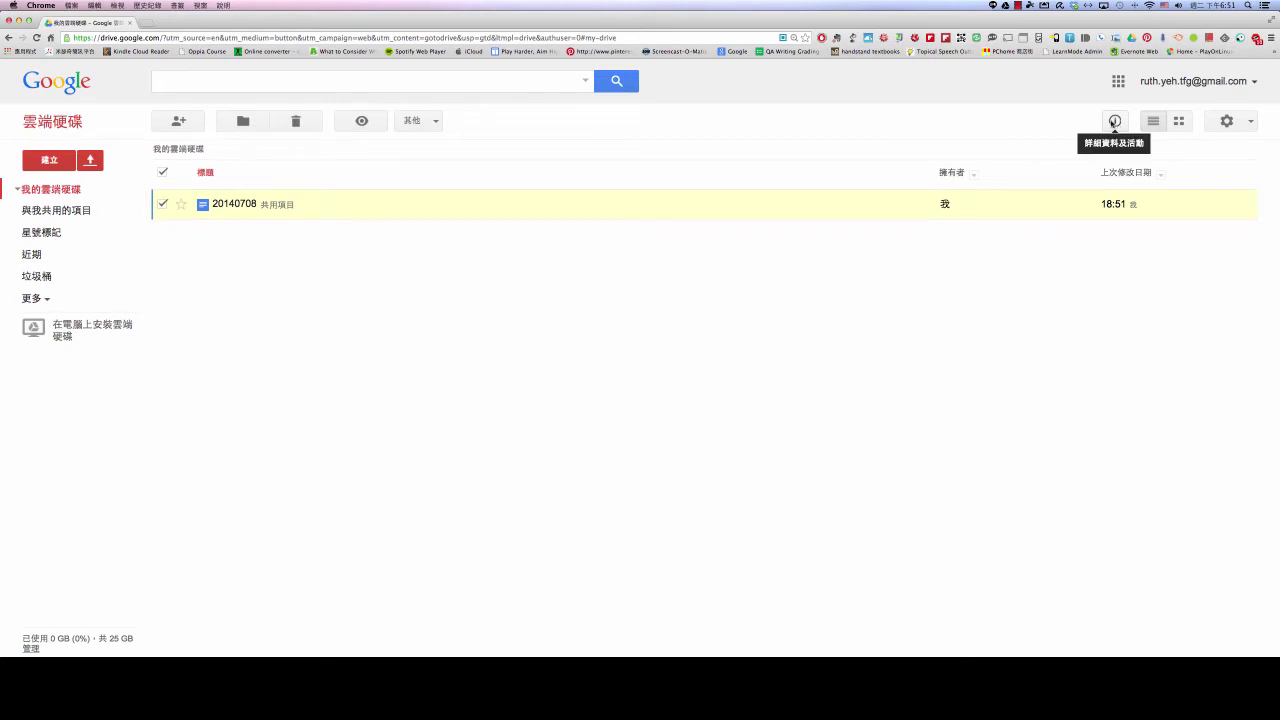
click(1114, 122)
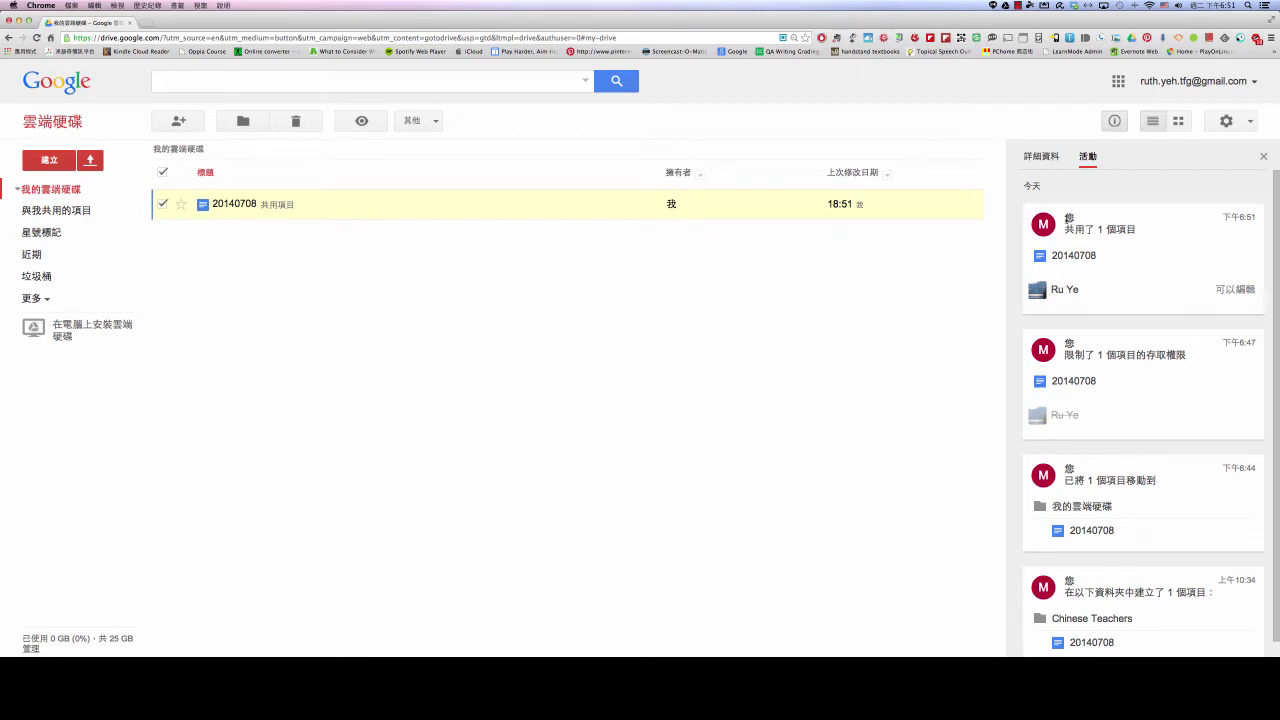
mouse_move(1112, 257)
click(1263, 158)
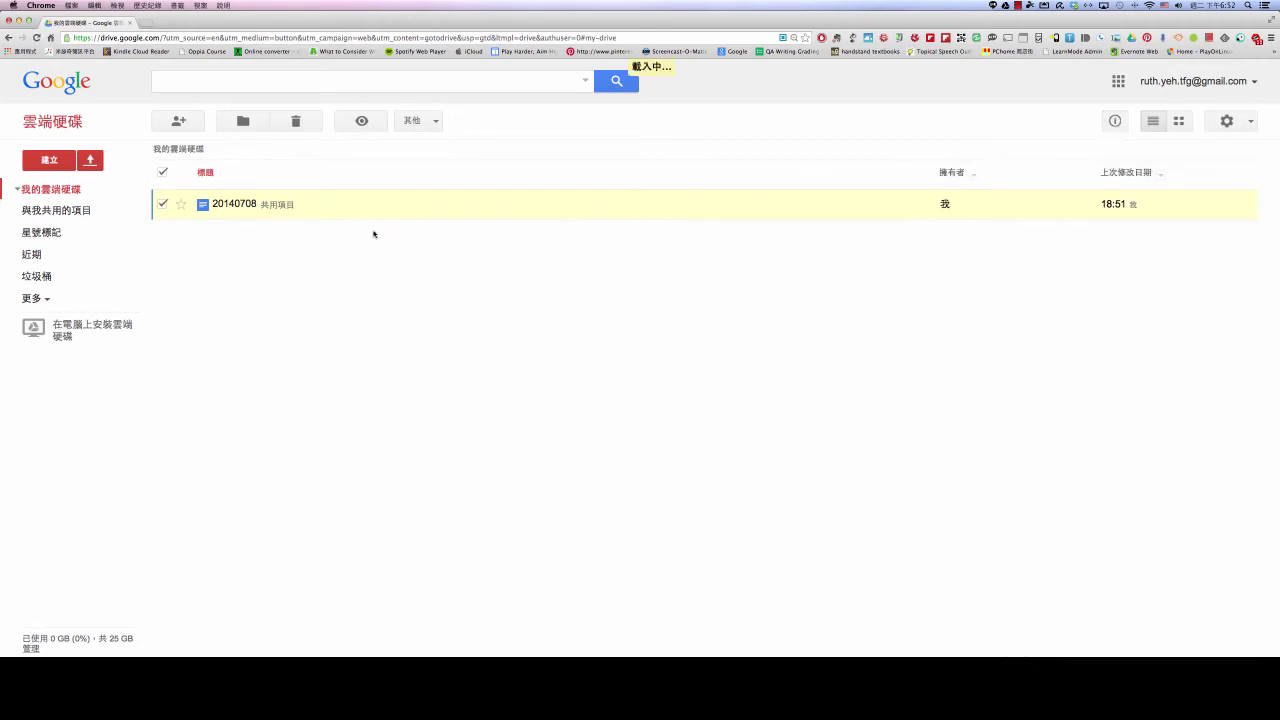
Deselect 20140708 and start a new folder from the 建立 menu
click(162, 204)
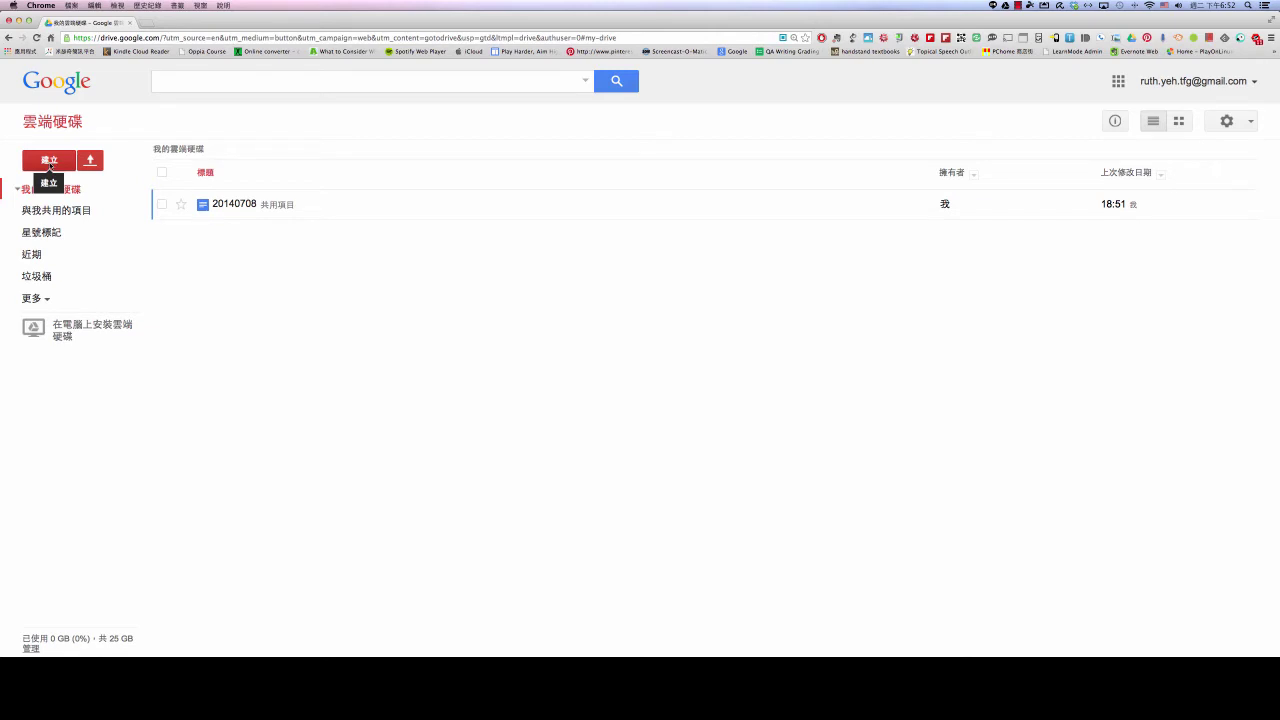
click(50, 163)
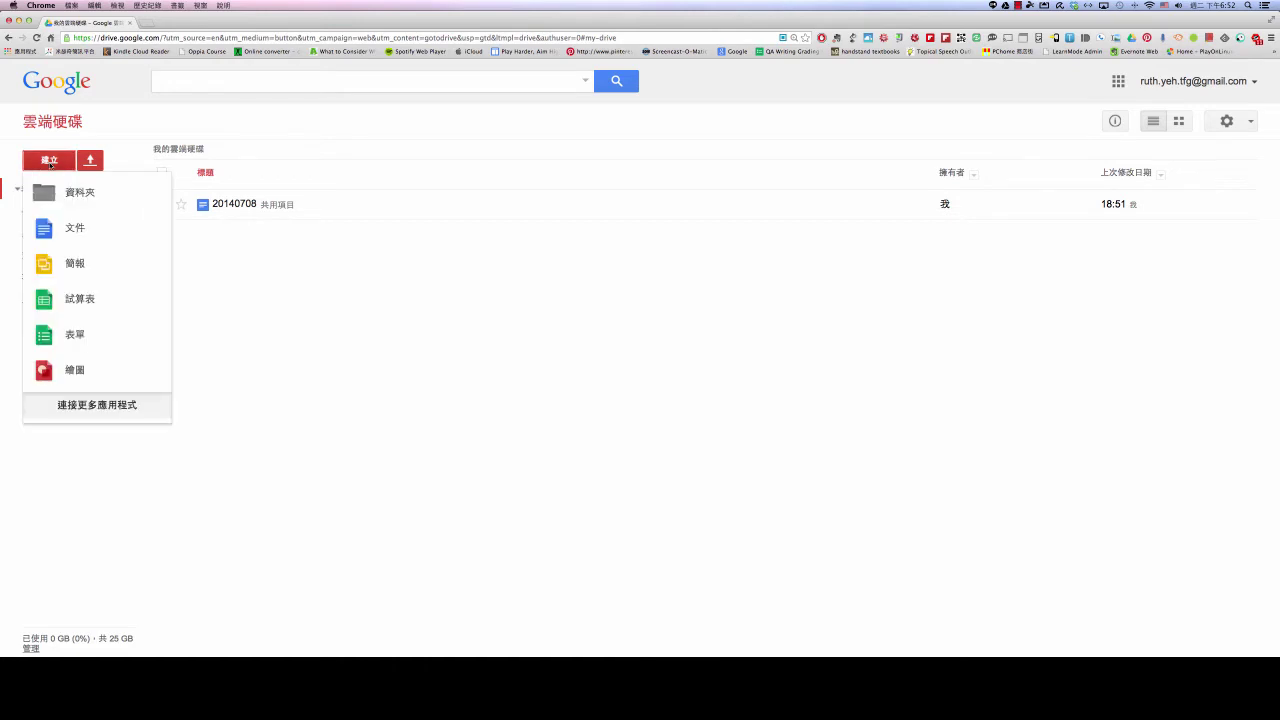
click(50, 163)
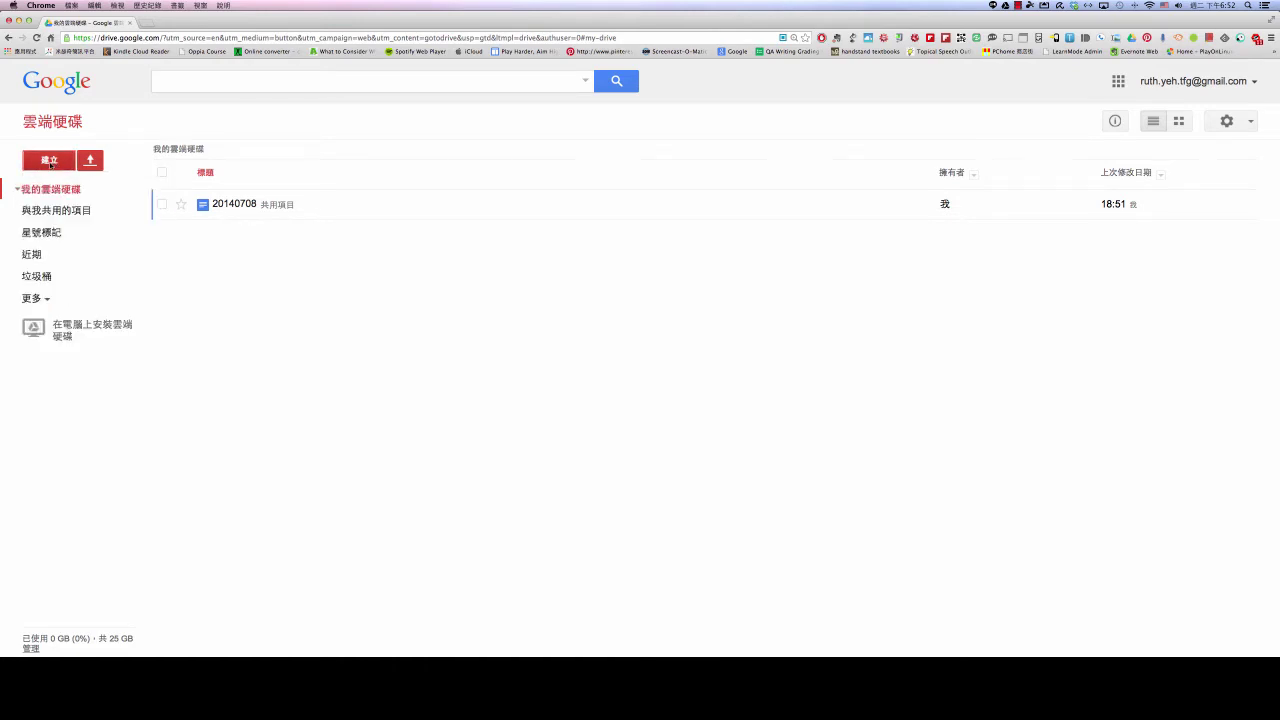
click(50, 163)
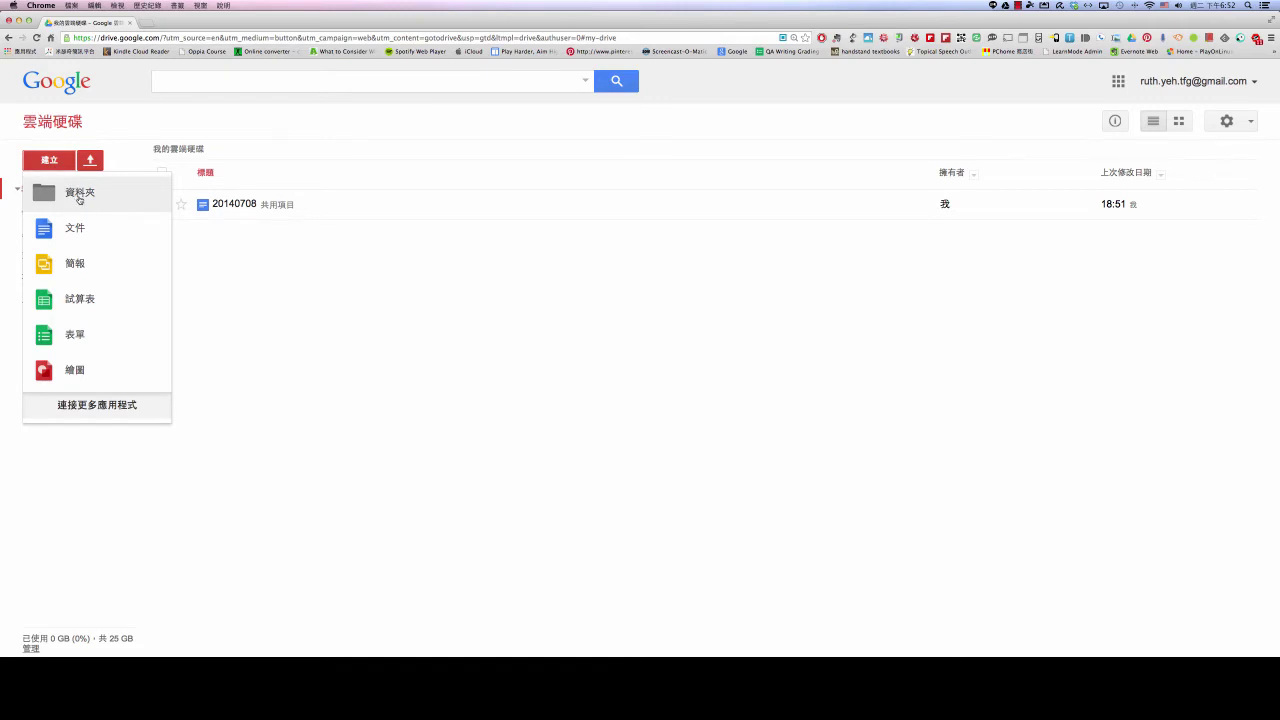
click(80, 200)
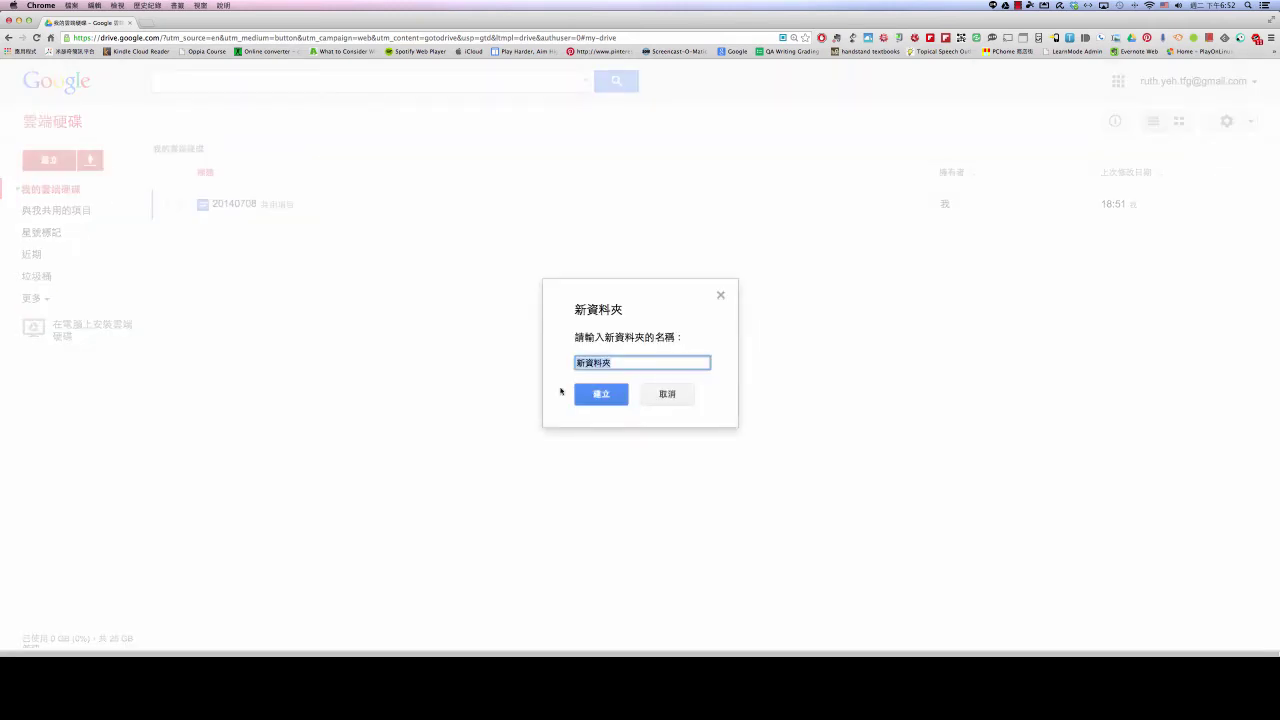
Name the folder 中如 研習資料 國文科 and create it
key(BackSpace)
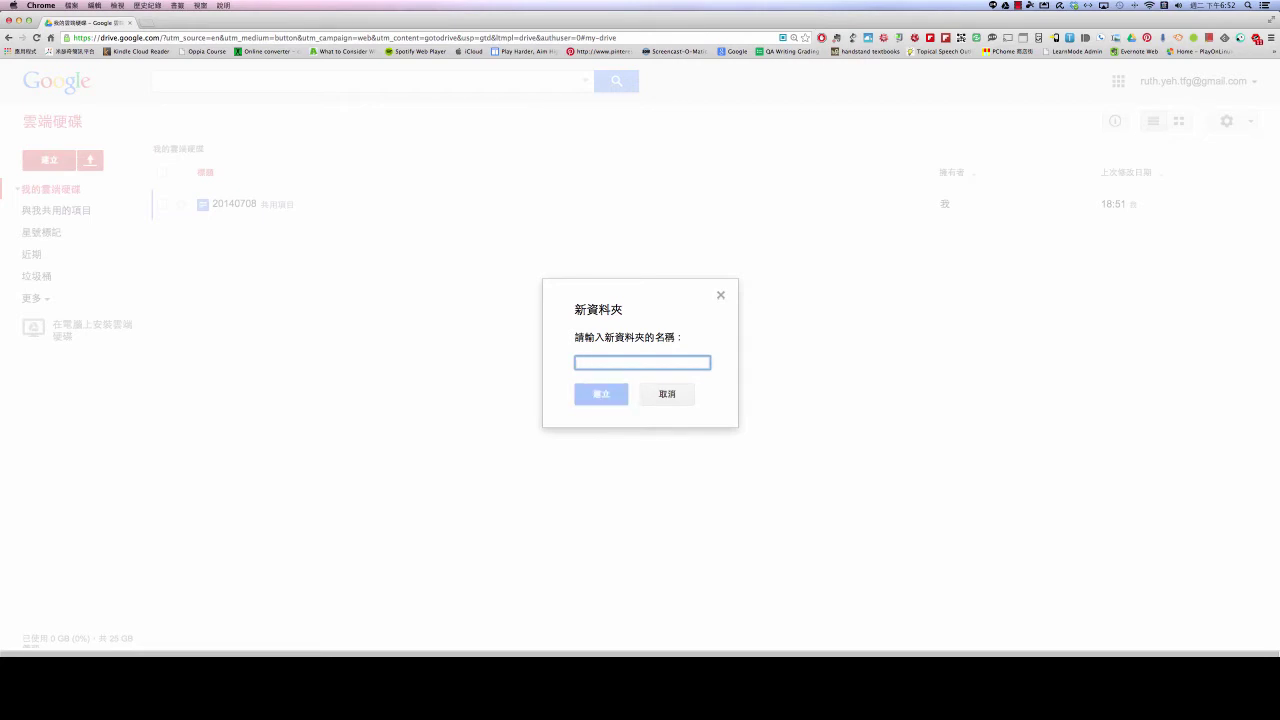
text(中如)
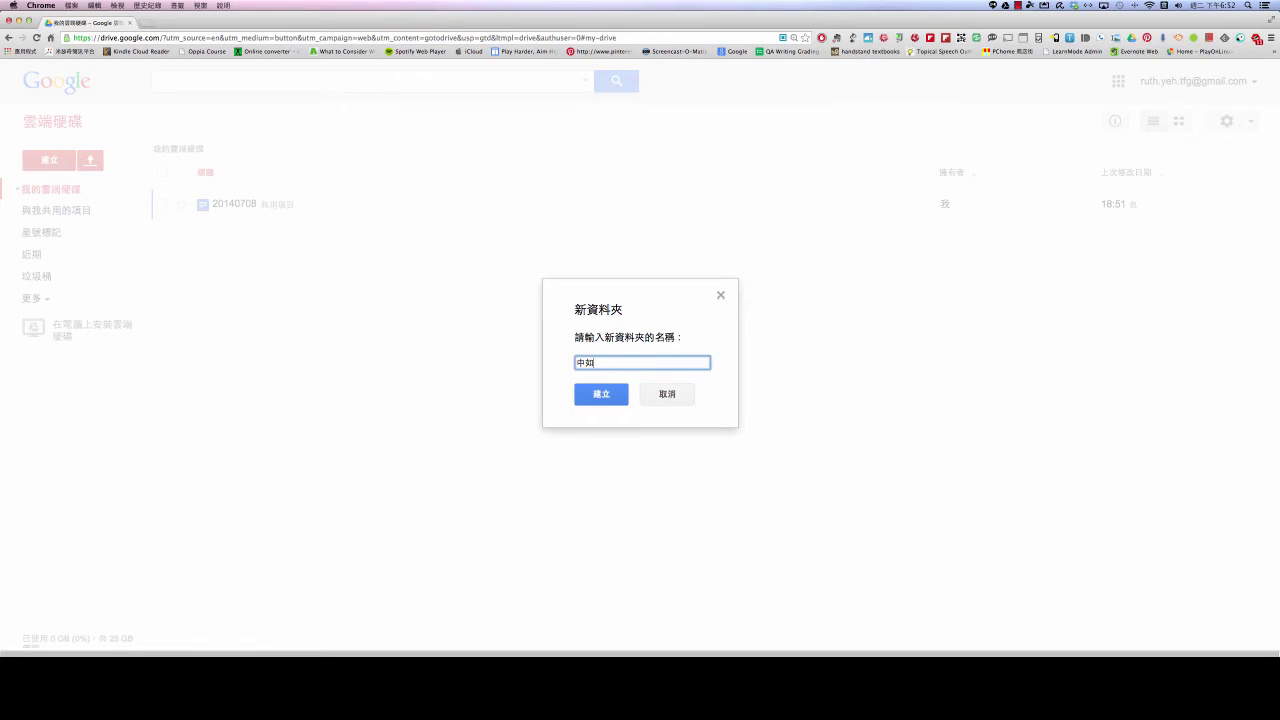
text(口)
key(BackSpace)
text(研習戈人月金山)
key(BackSpace)
key(BackSpace)
key(Down)
key(Escape)
key(BackSpace)
key(BackSpace)
key(BackSpace)
text(io4)
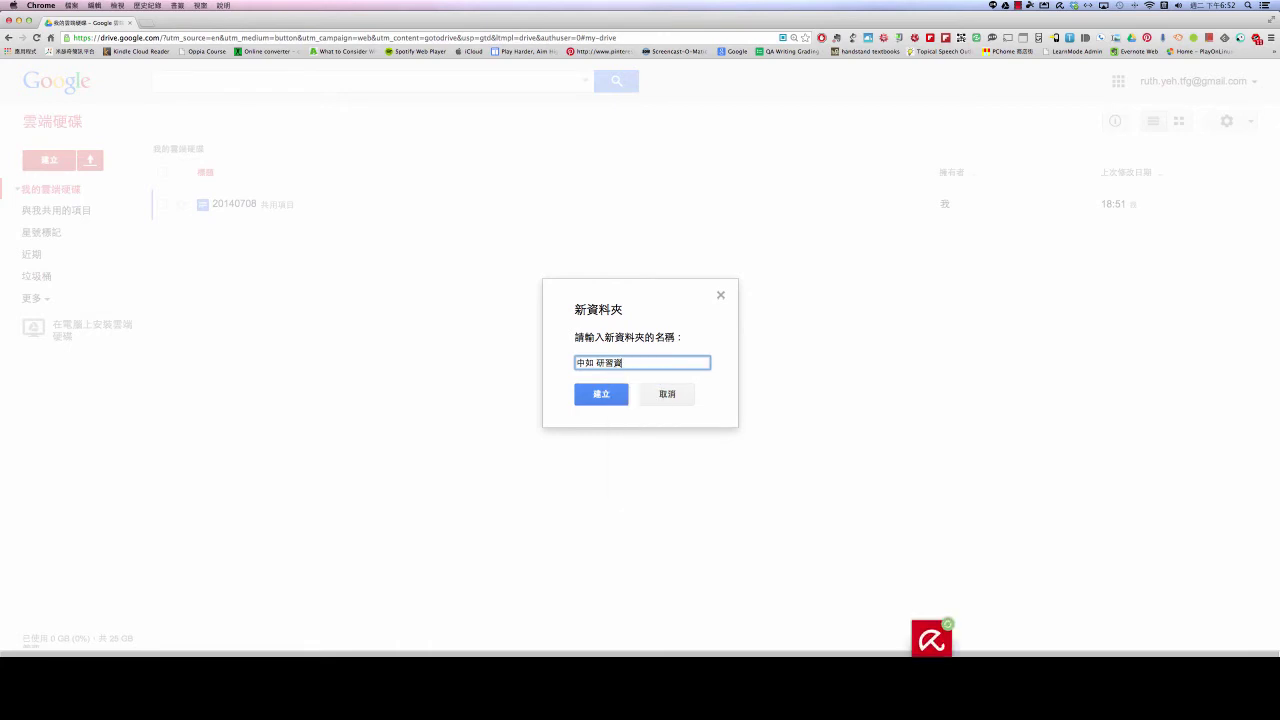
key(Down)
key(Return)
text(國文科)
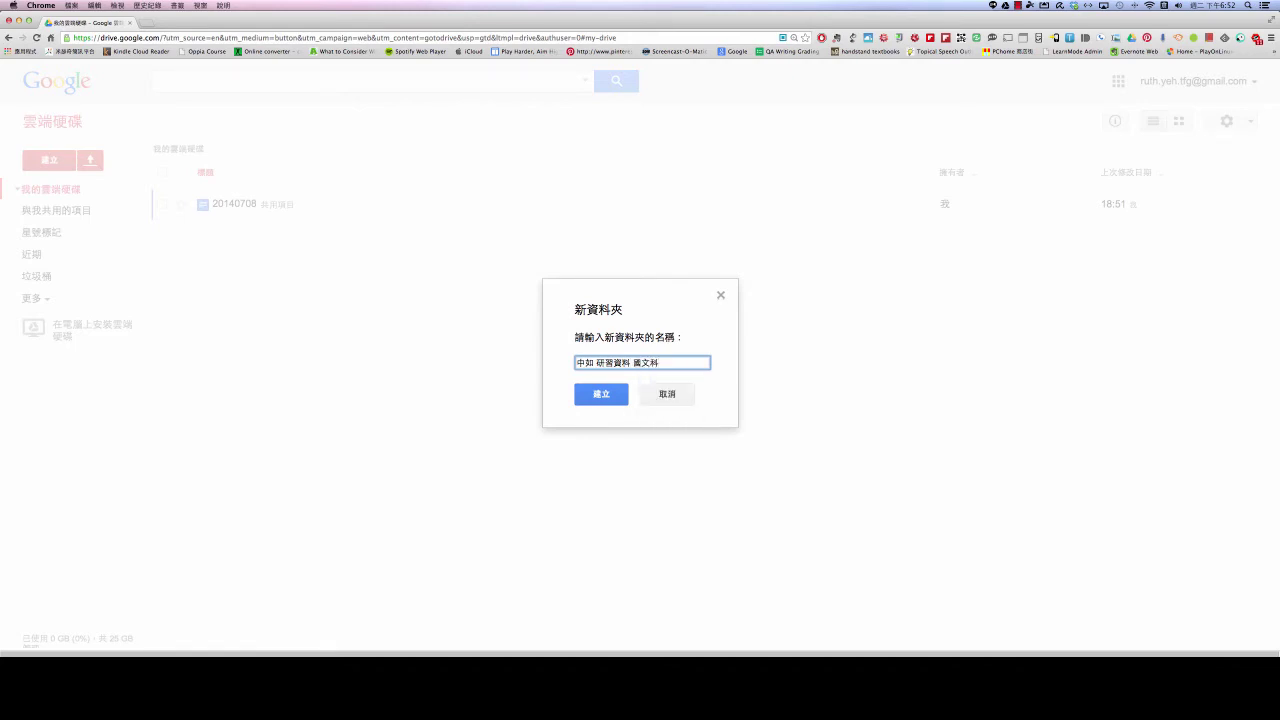
click(600, 396)
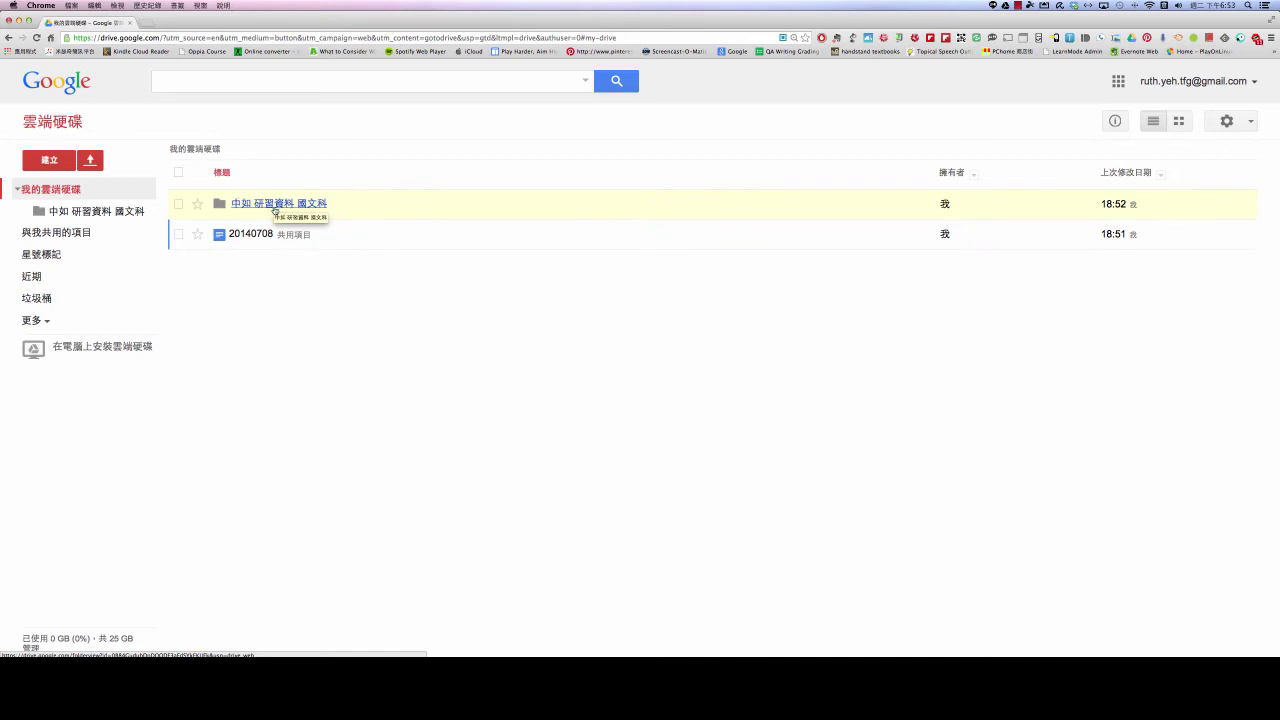
Browse into the 中如 研習資料 國文科 folder, view the 建立 menu, then return to My Drive
click(273, 207)
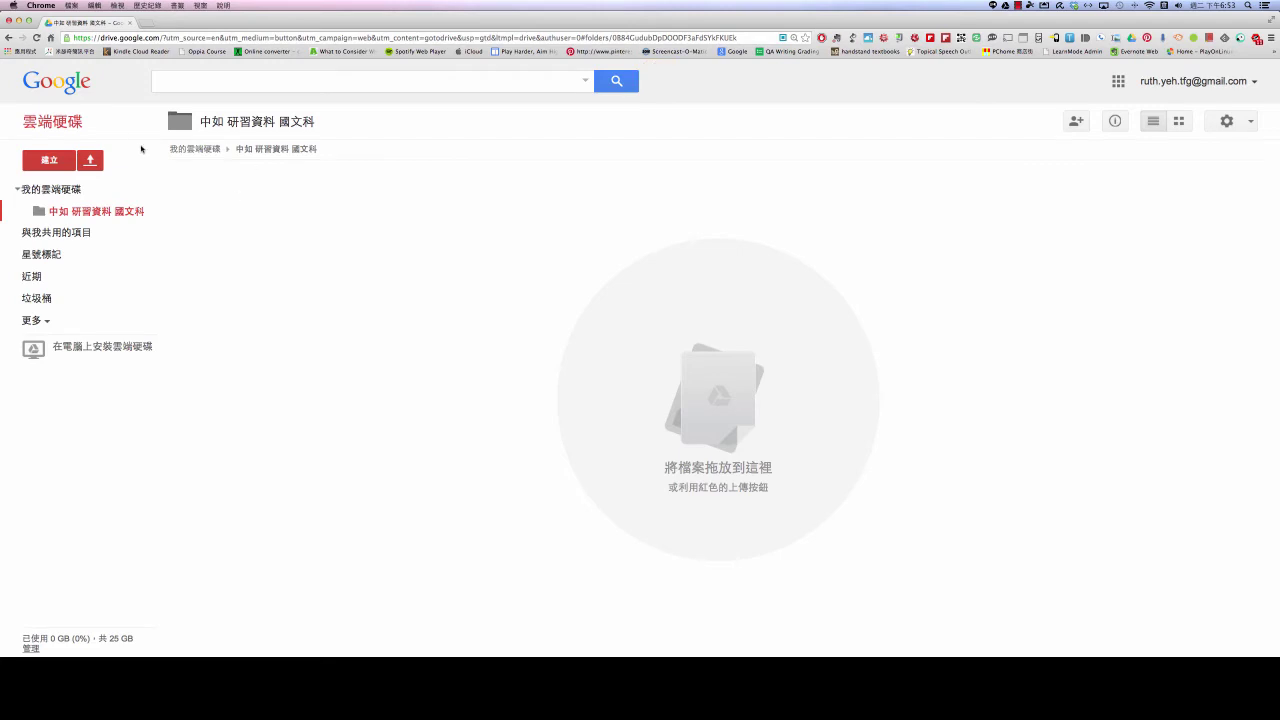
click(46, 192)
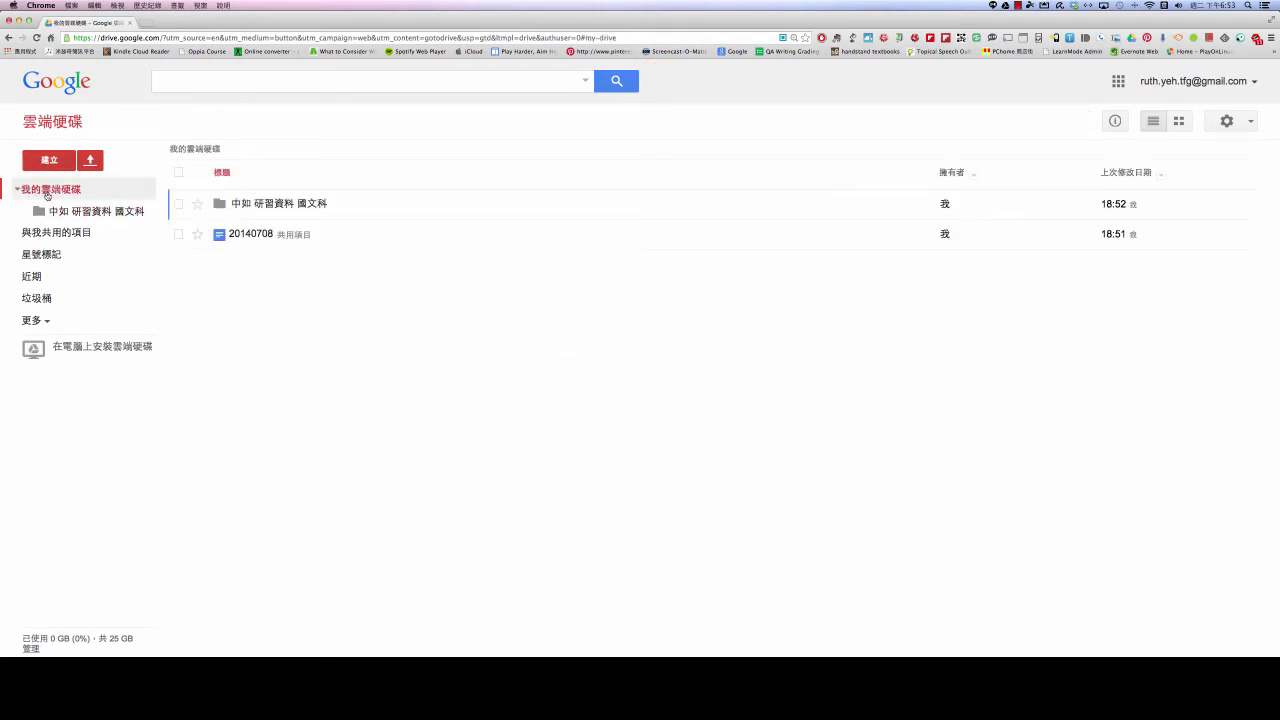
click(269, 204)
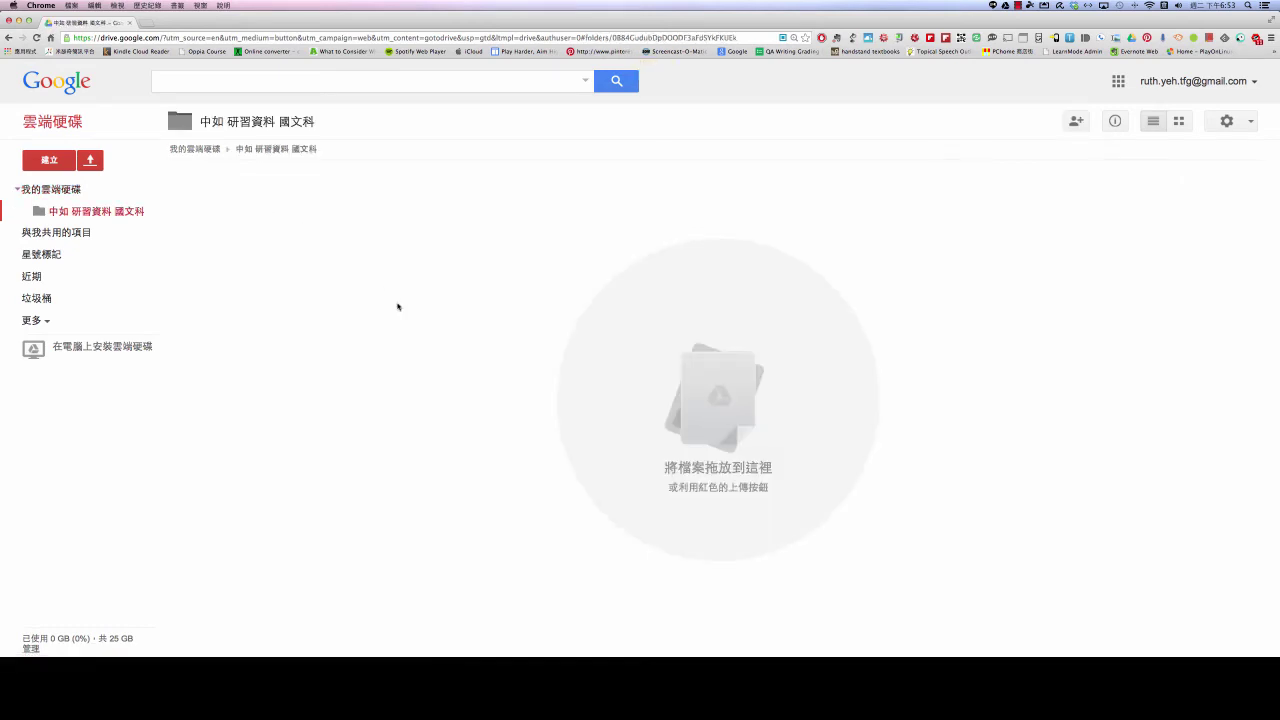
click(50, 163)
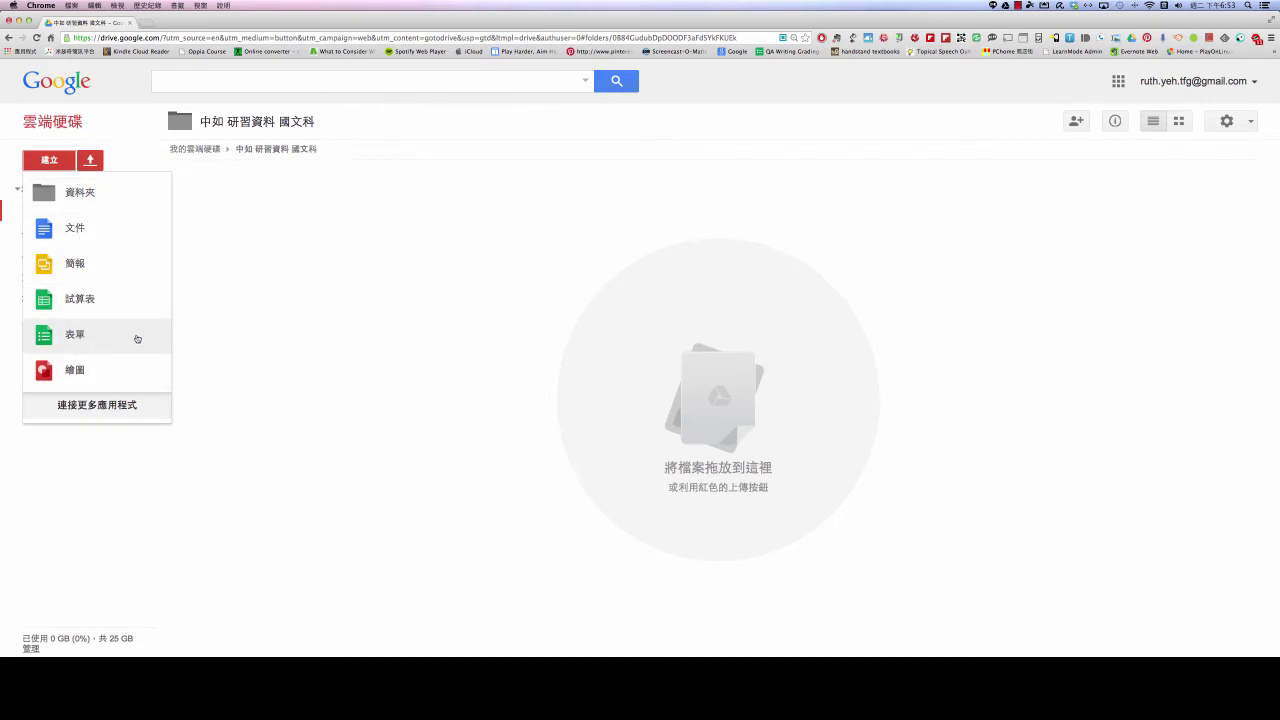
click(441, 265)
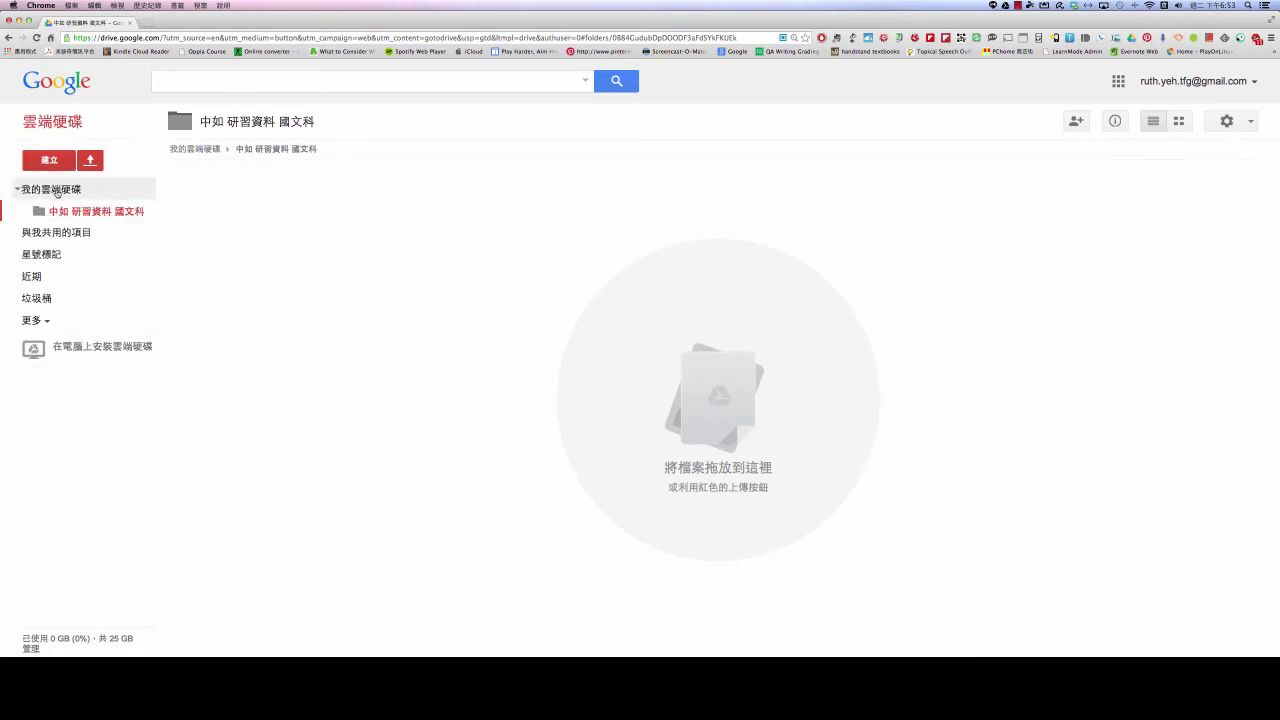
click(57, 192)
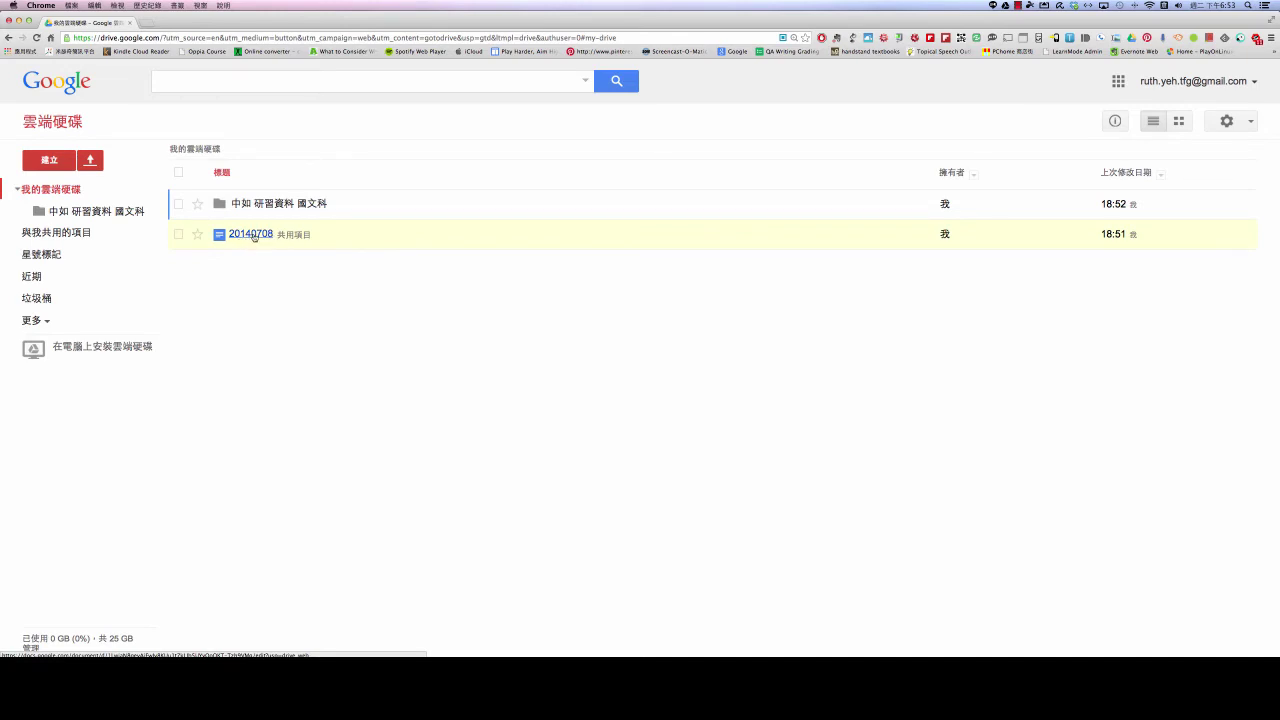
Drag document 20140708 into the 中如 研習資料 國文科 folder and open the folder
drag(254, 236, 268, 205)
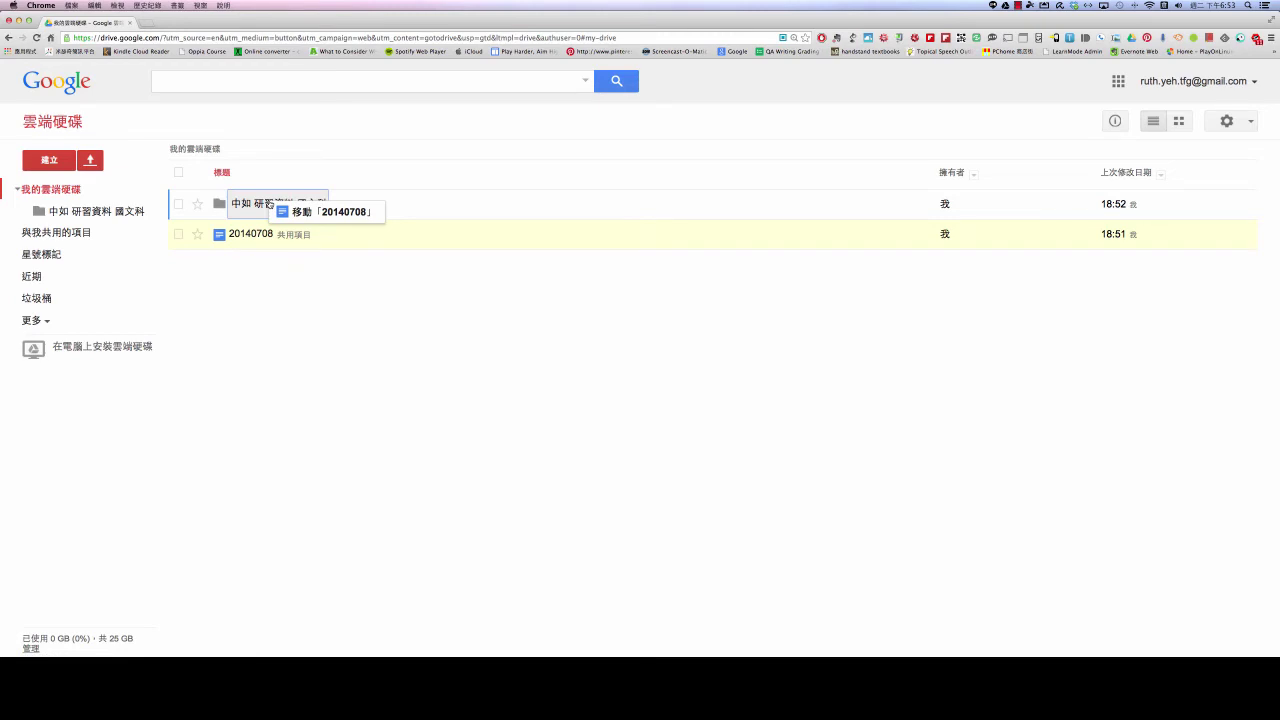
drag(268, 204, 268, 204)
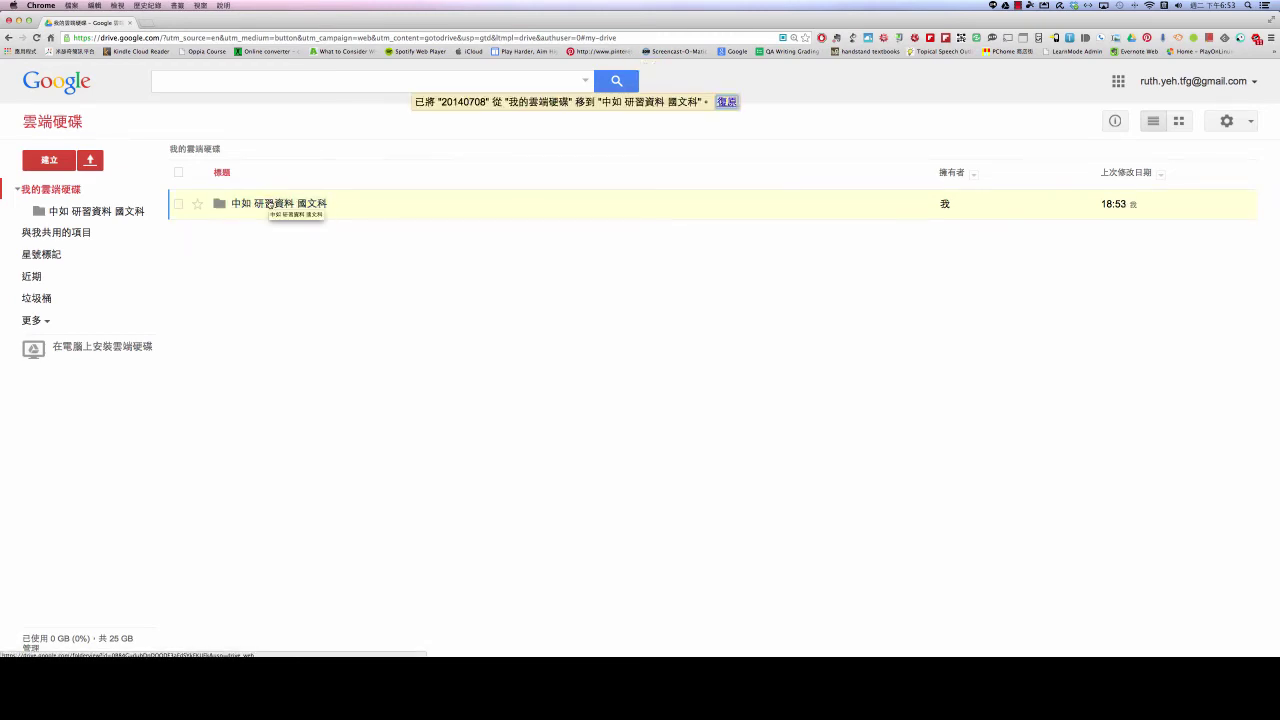
click(268, 204)
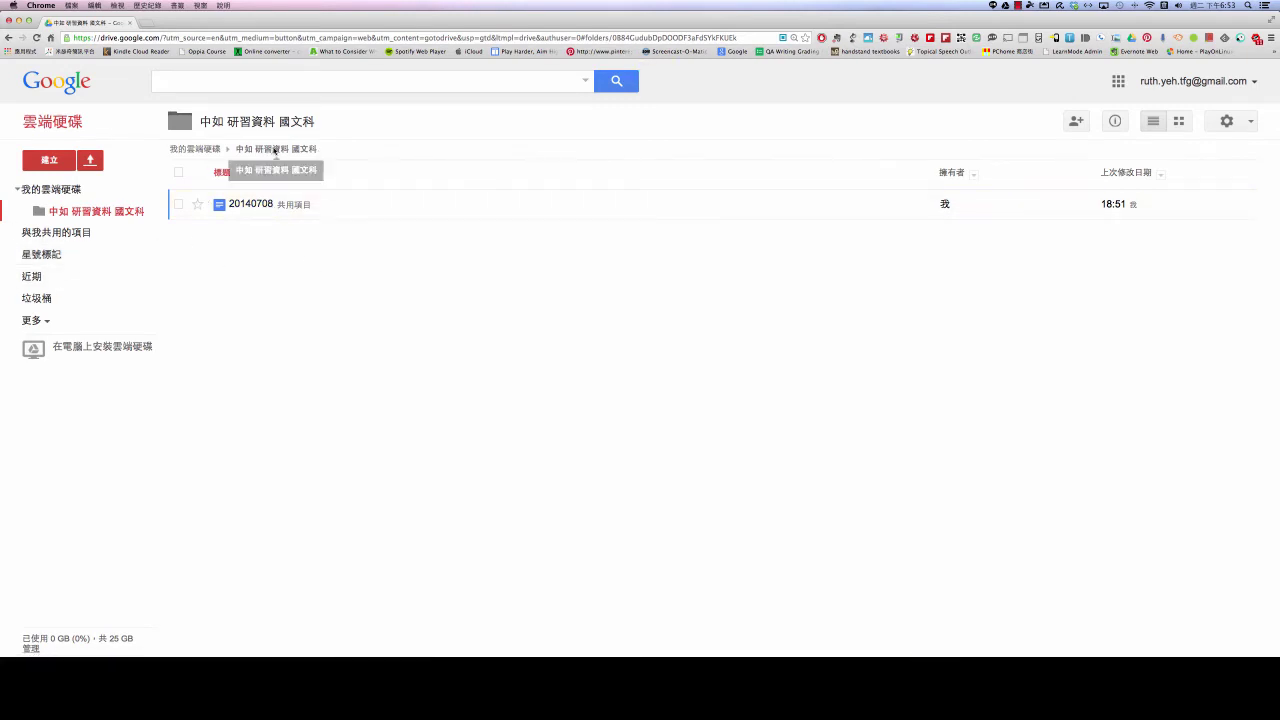
Back in My Drive, select the 中如 研習資料 國文科 folder and show its details and activity panel
click(195, 150)
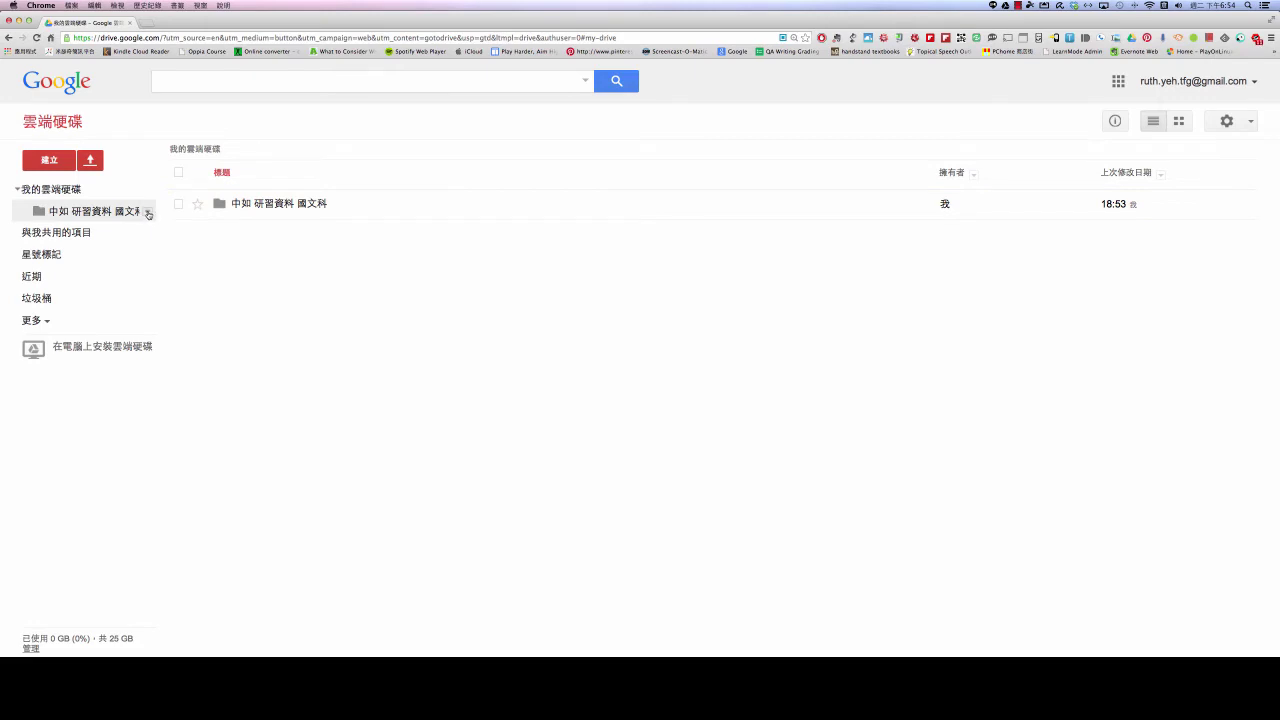
click(148, 212)
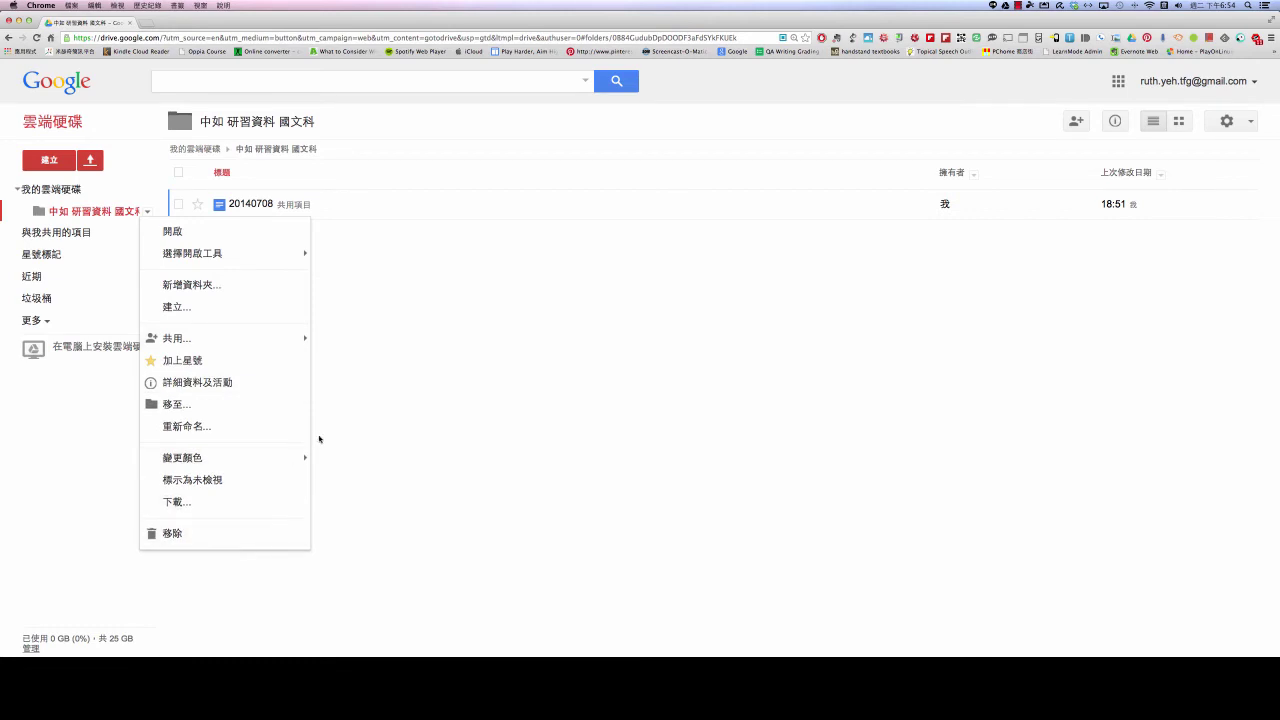
mouse_move(268, 338)
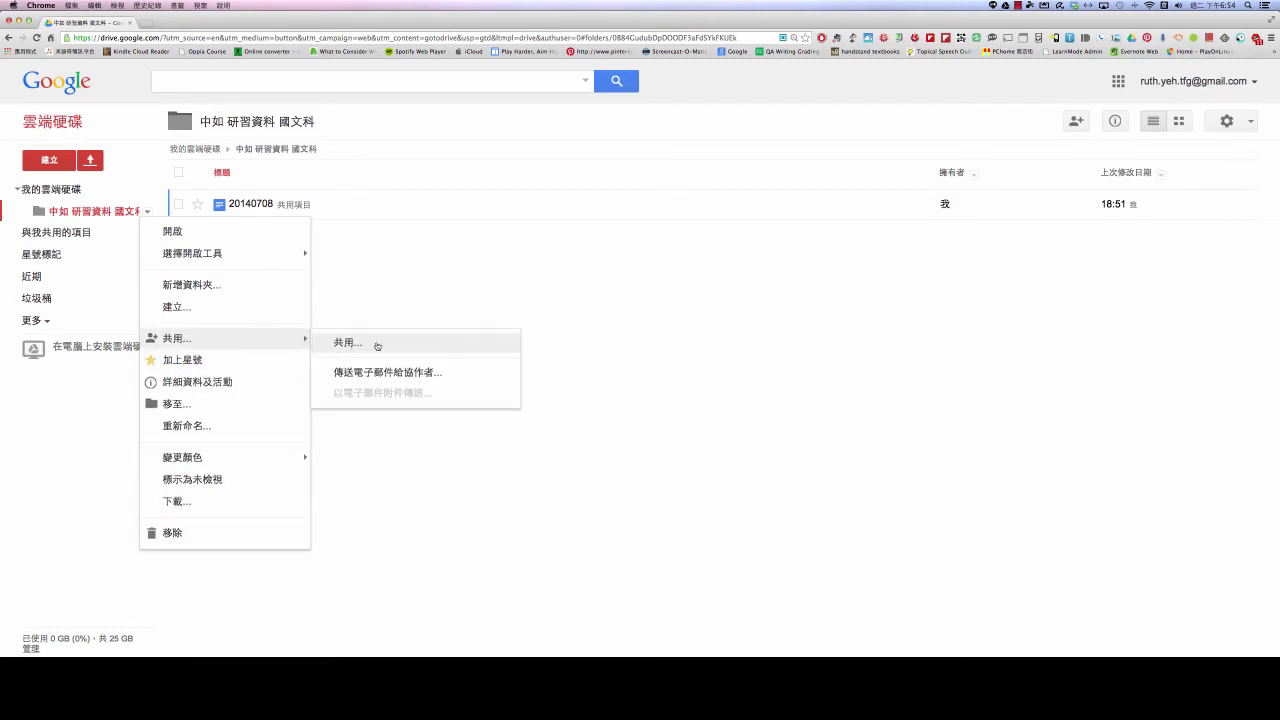
click(478, 296)
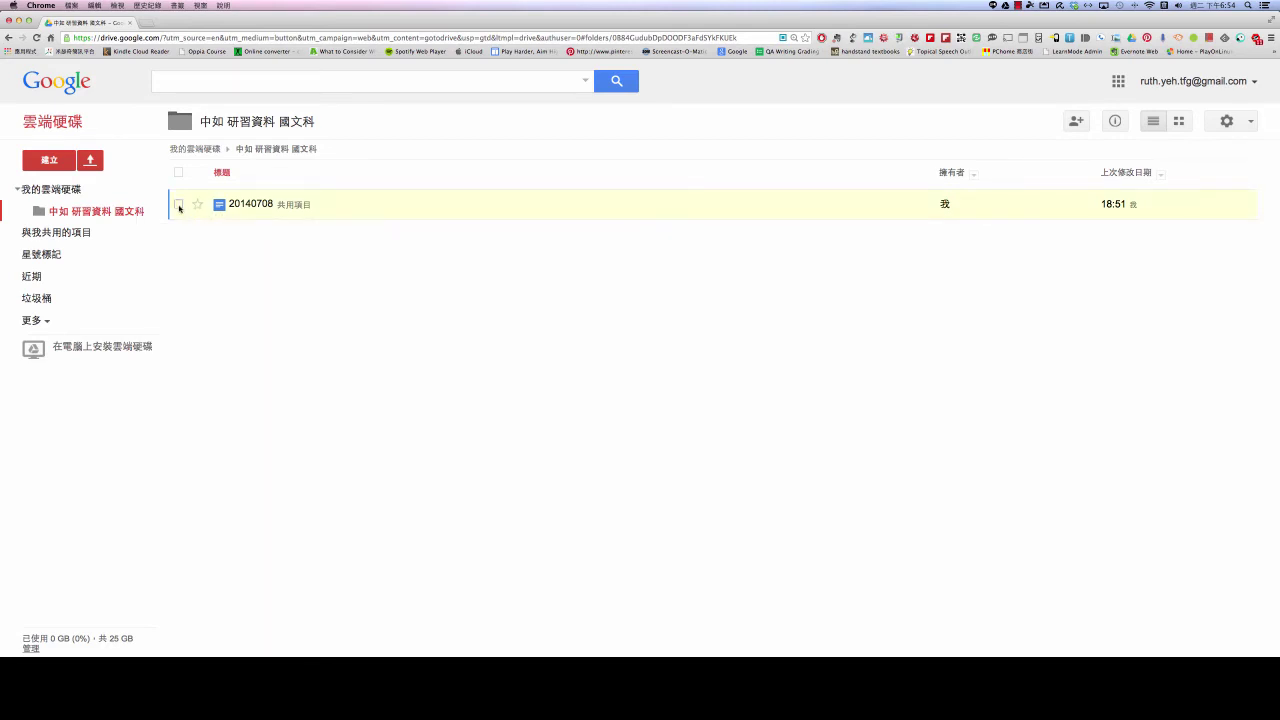
click(179, 205)
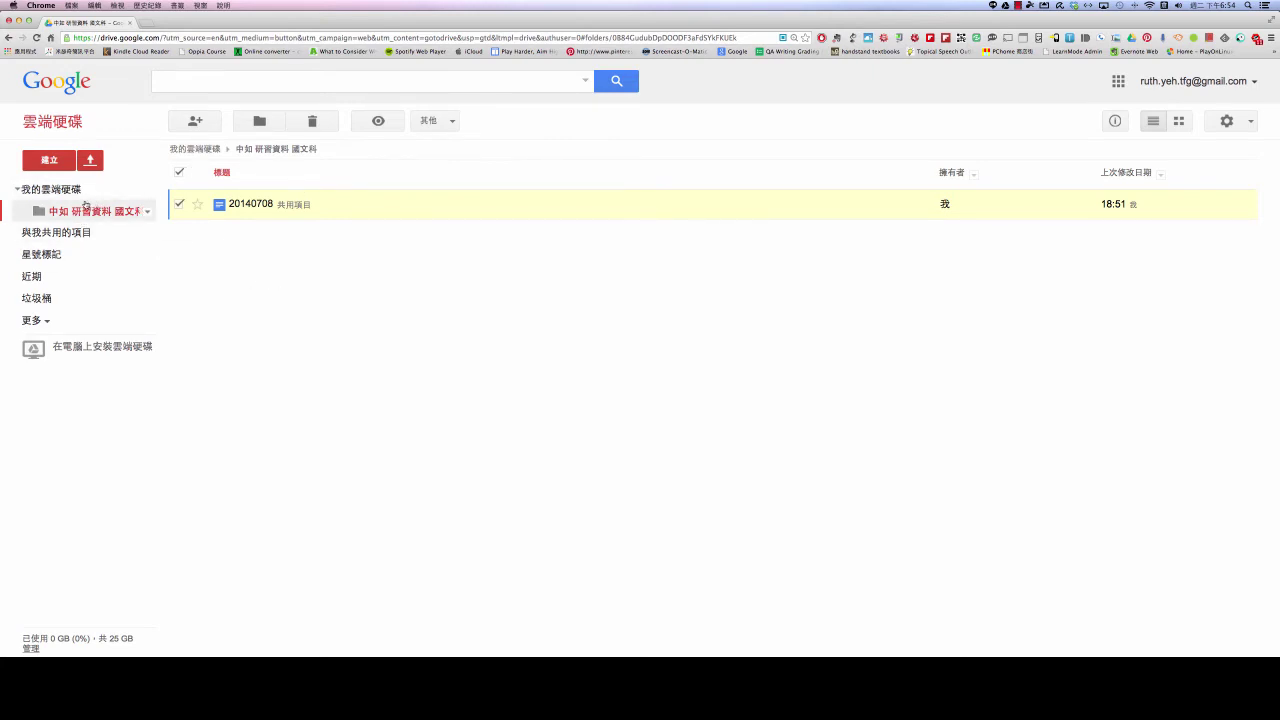
click(50, 189)
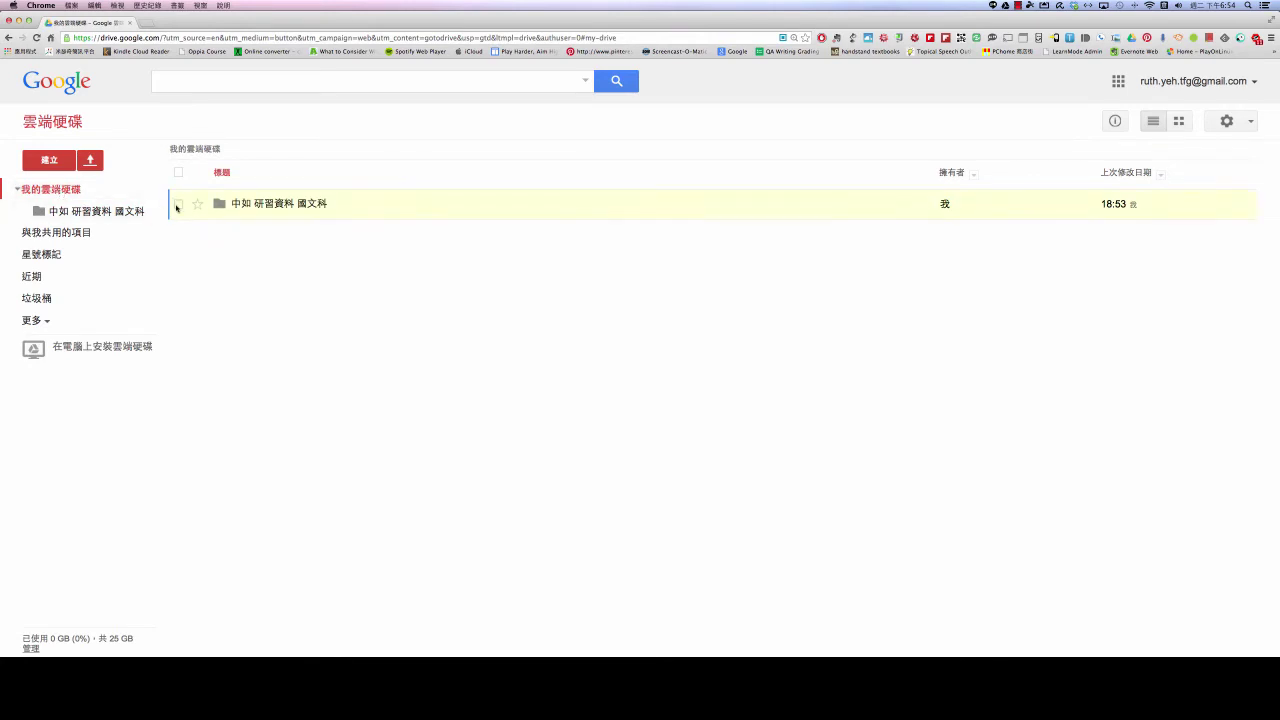
click(178, 205)
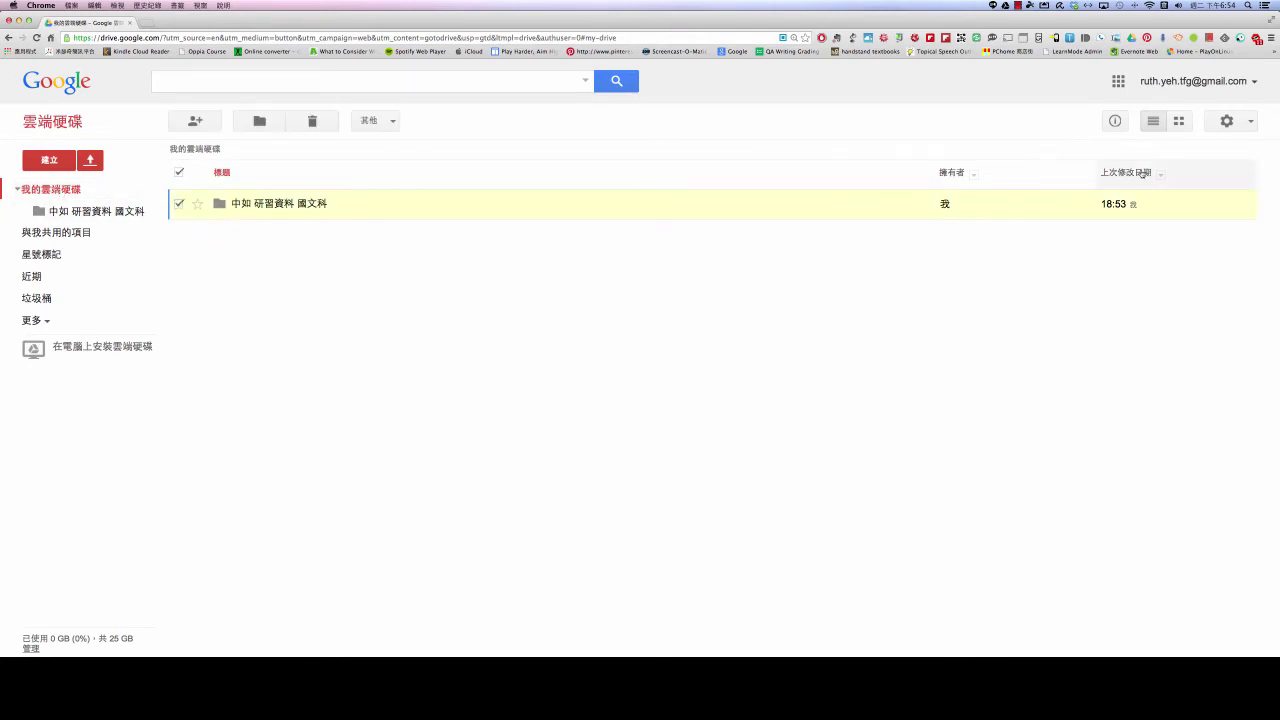
click(1118, 122)
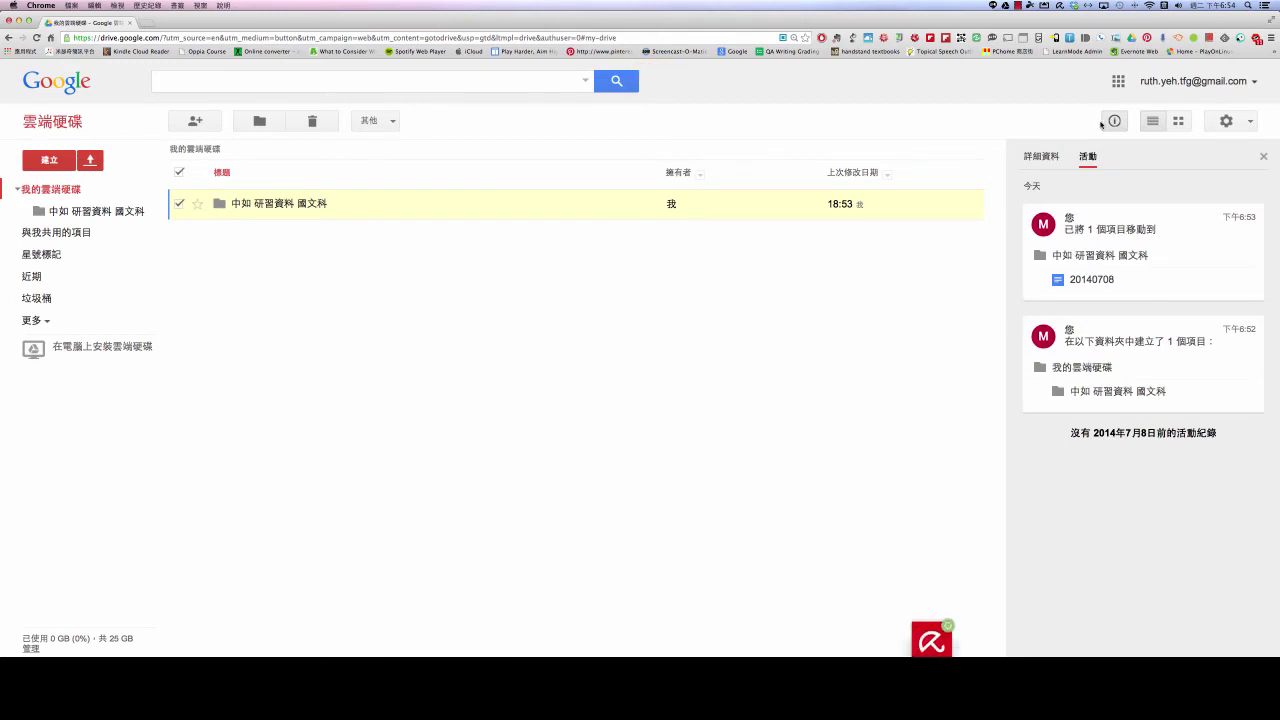
Hide the details panel, check the settings and folder menus, then reselect the folder in My Drive
click(1115, 121)
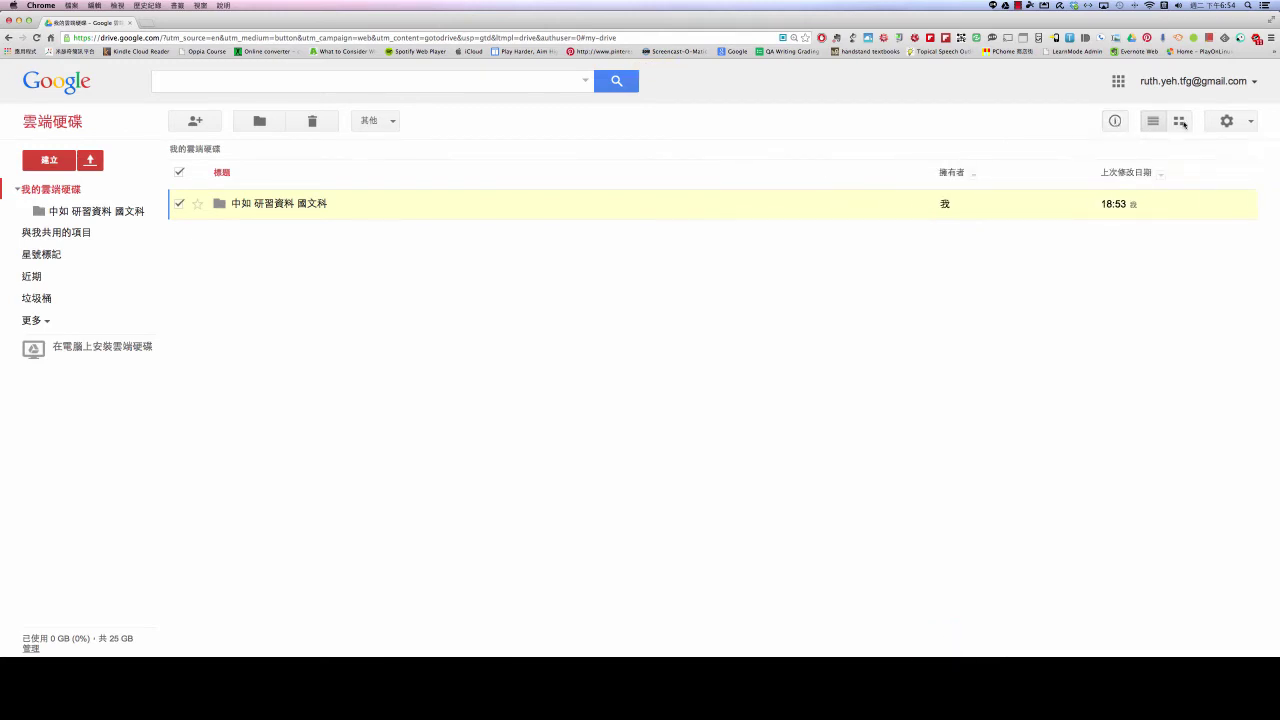
click(1248, 127)
click(1248, 130)
click(148, 213)
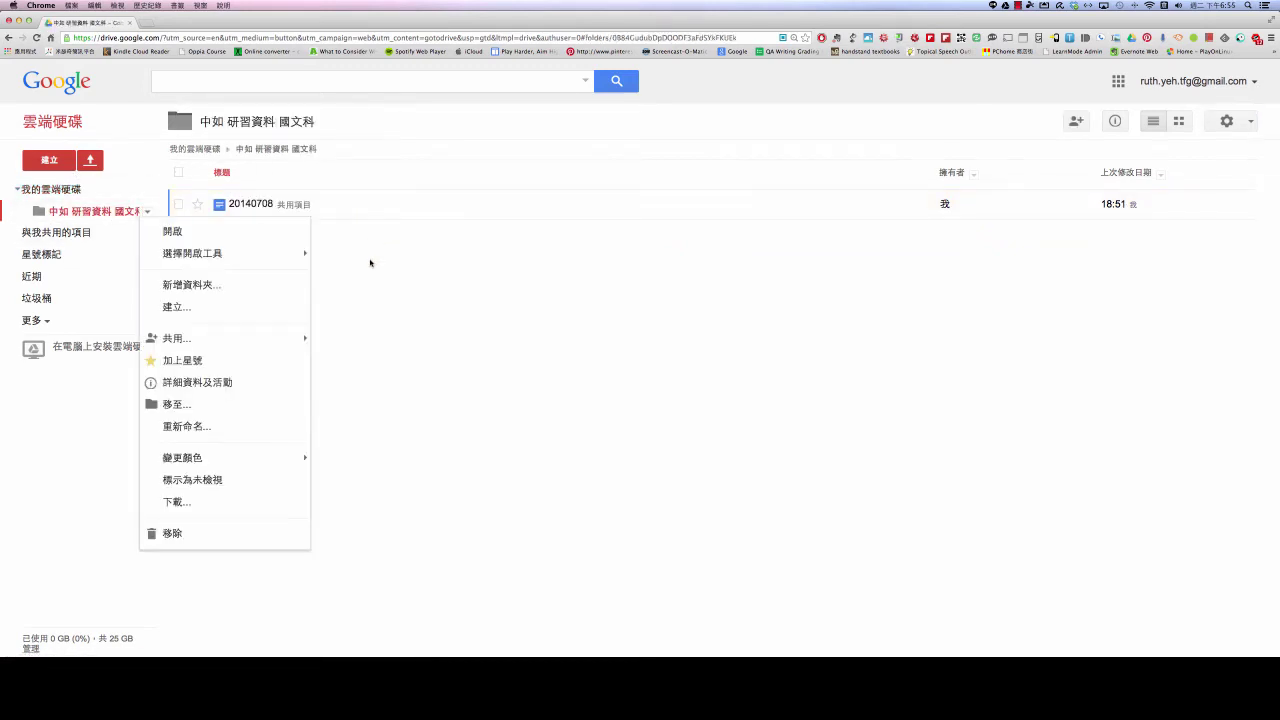
click(466, 311)
click(68, 190)
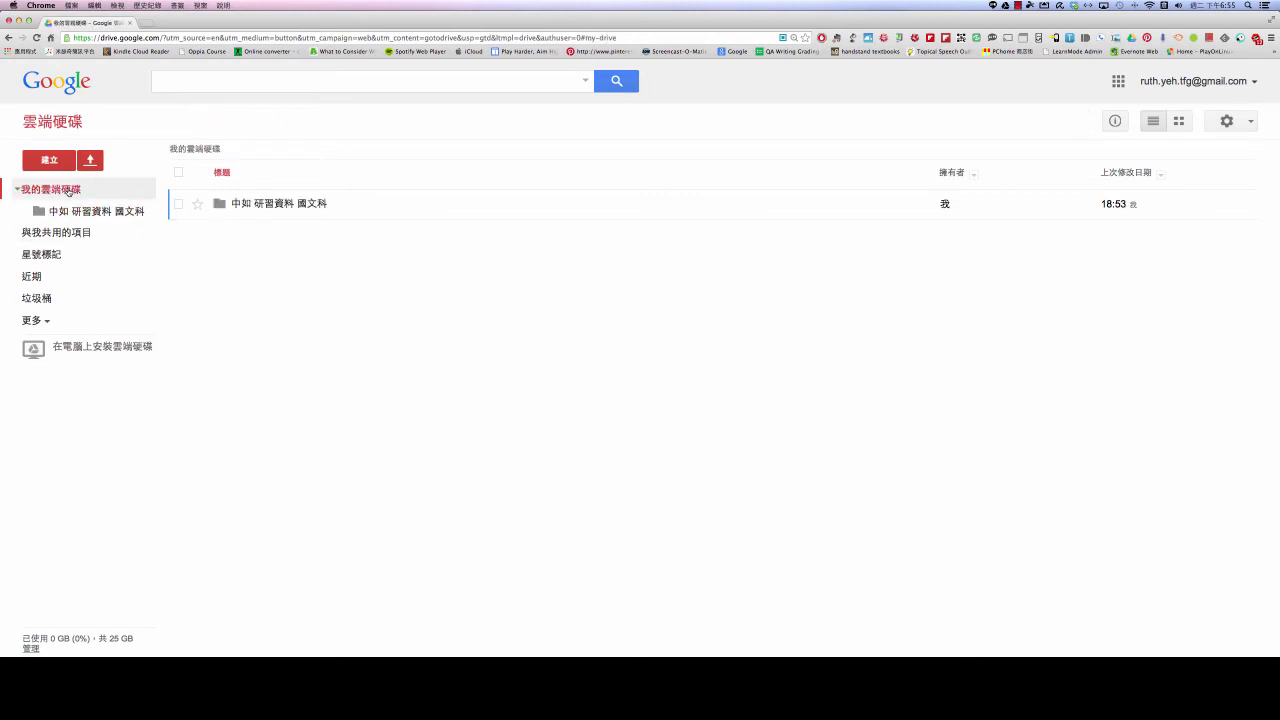
click(178, 205)
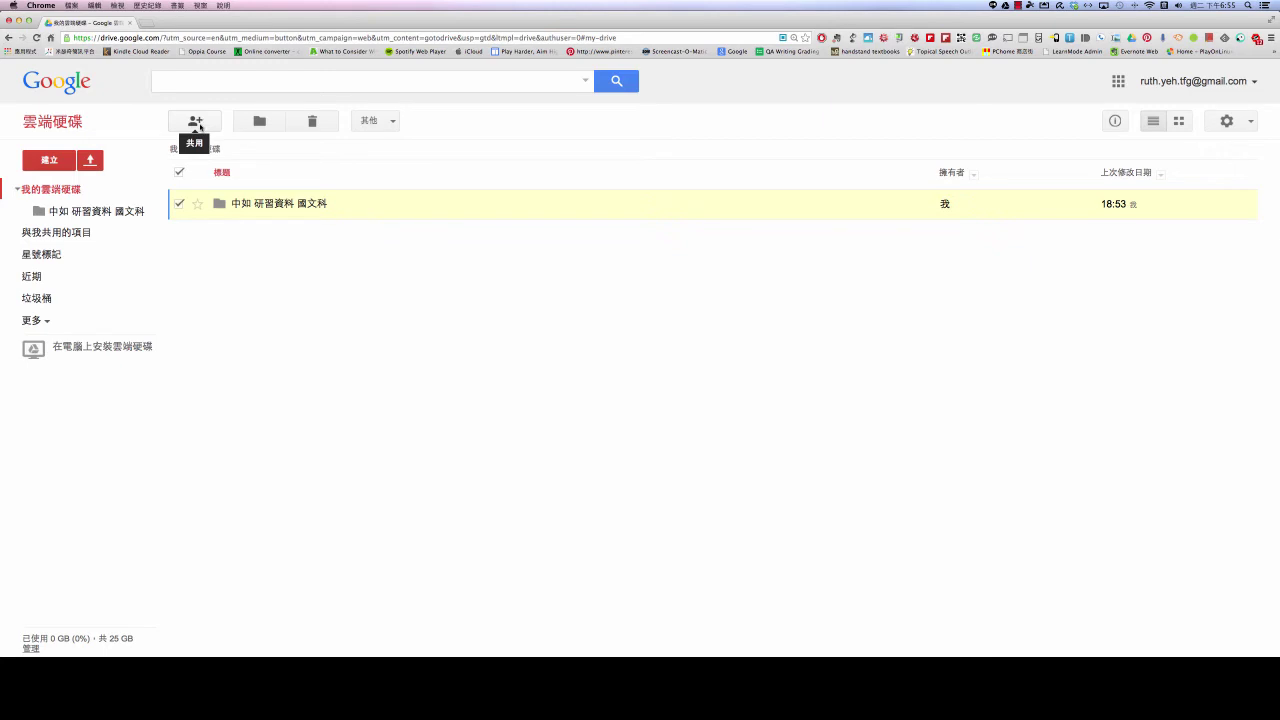
Open Share (共用) settings for 中如 研習資料 國文科 and place the cursor in the 邀請別人 field
click(196, 122)
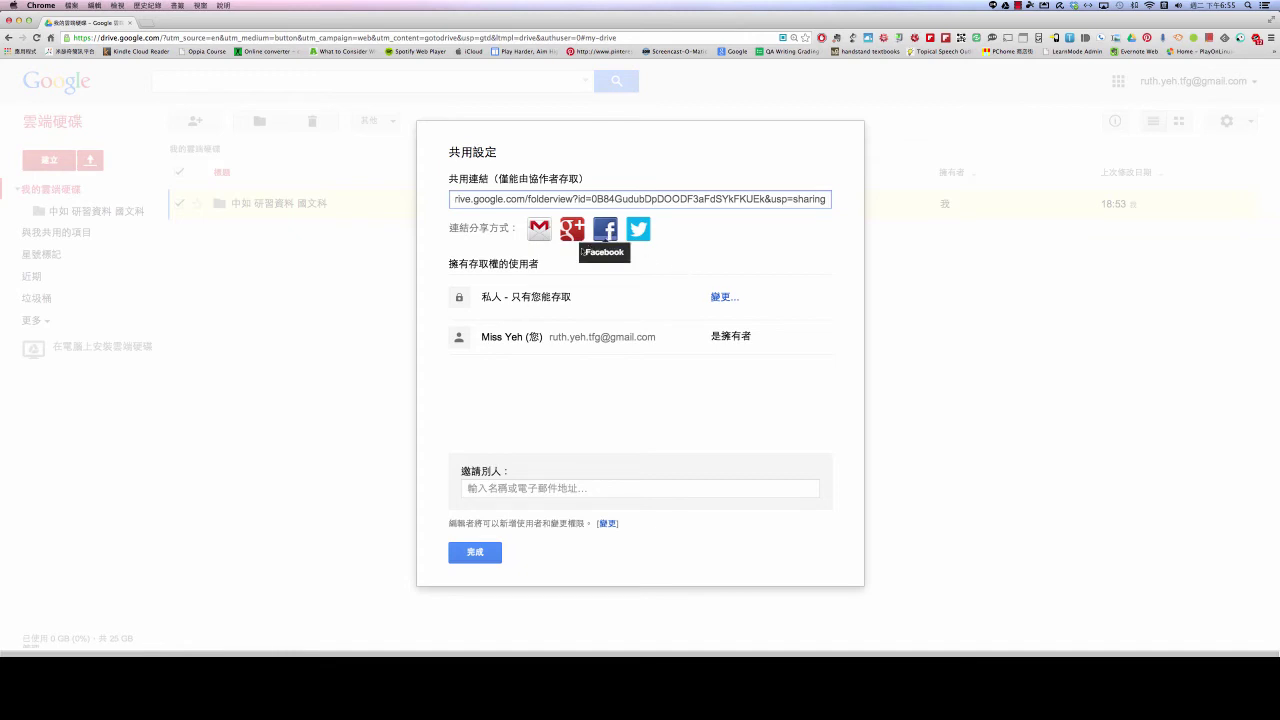
click(478, 491)
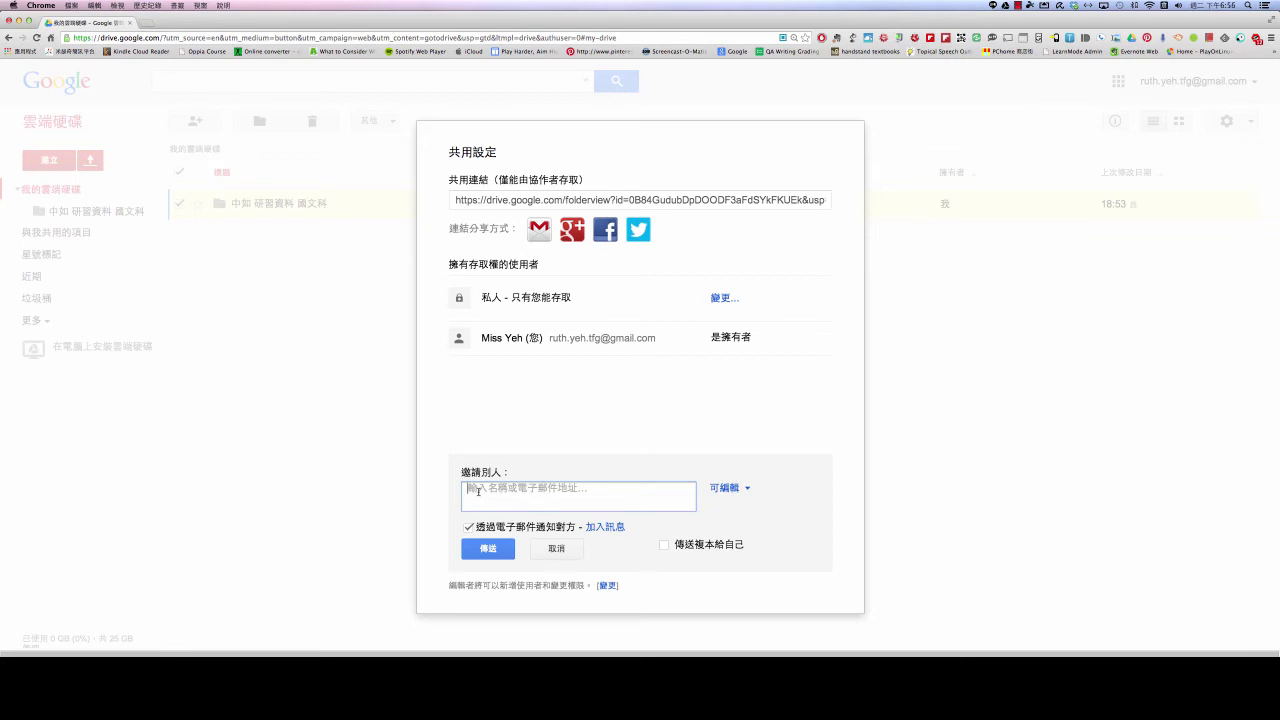
Add the collaborator as an invitee by picking their suggested e-mail address, then show the permission options
text(ㄅ)
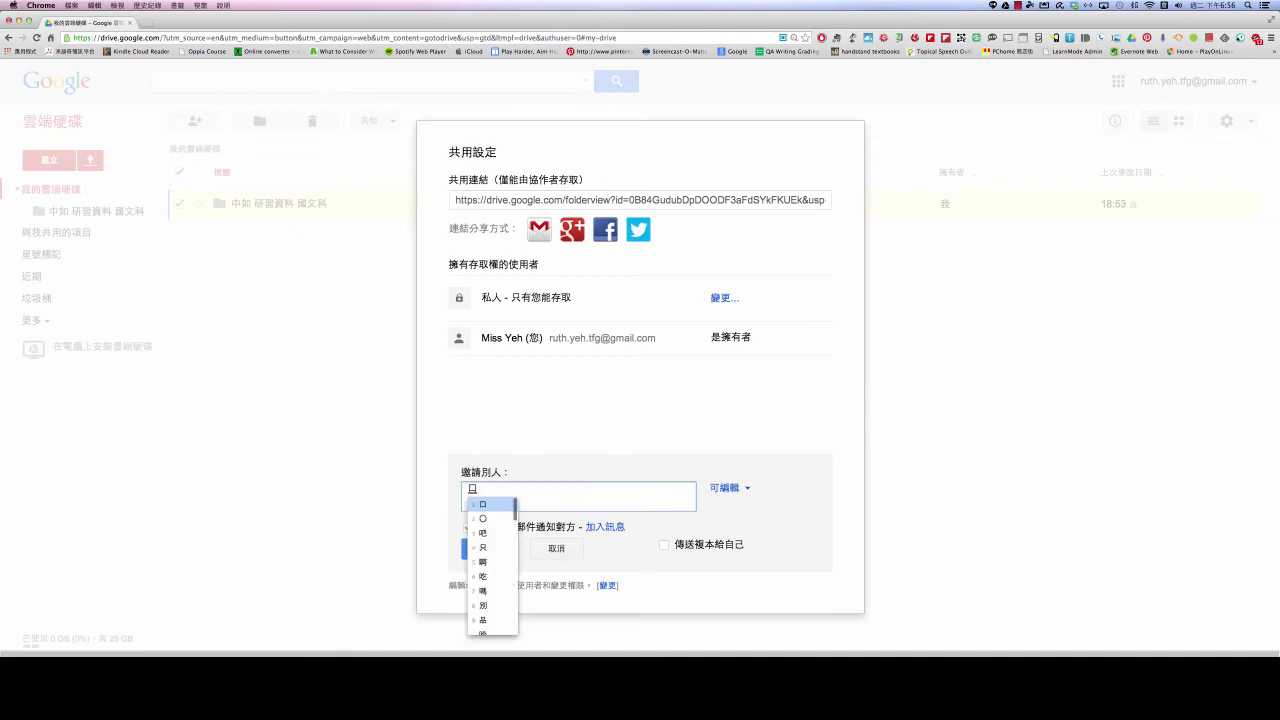
key(Escape)
text(ruth)
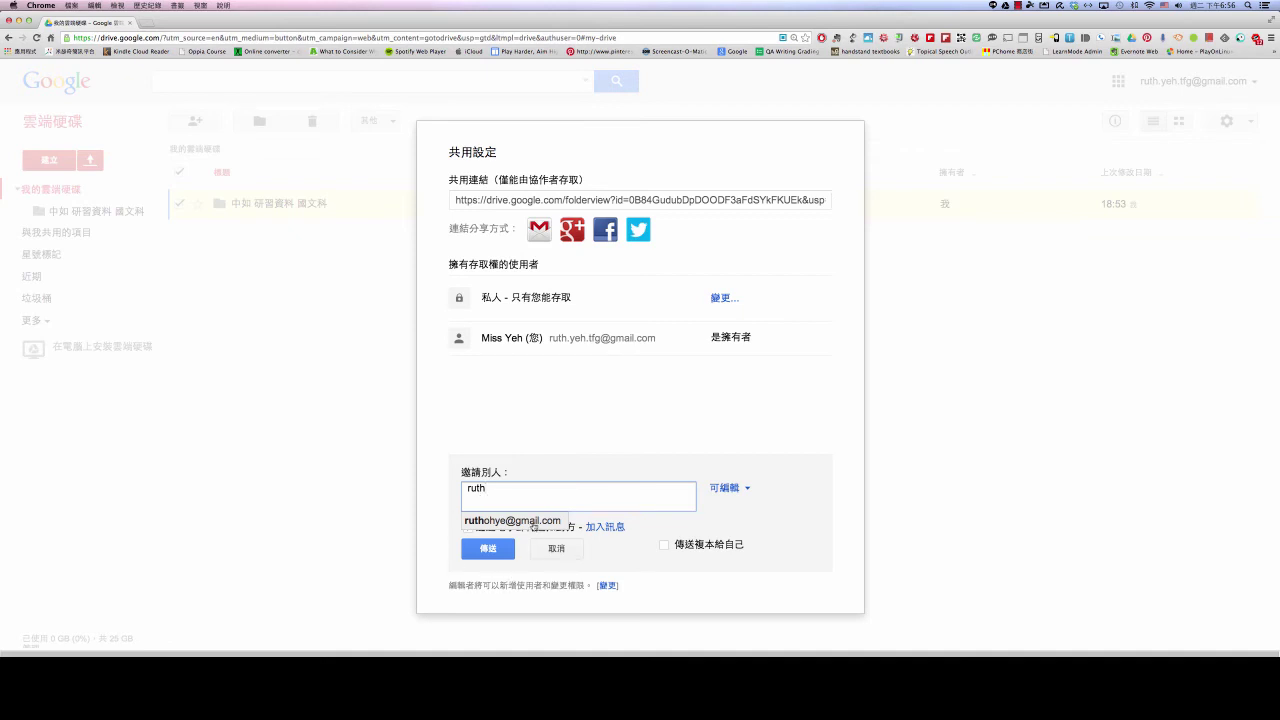
click(533, 524)
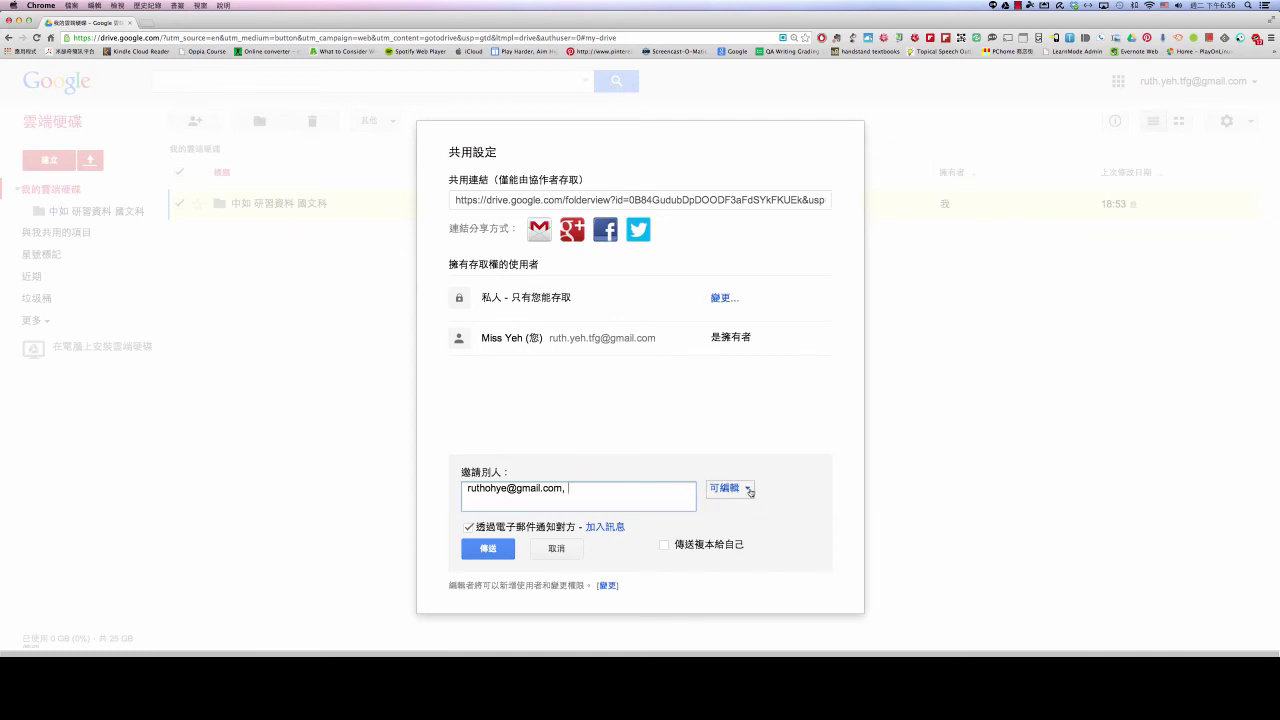
click(750, 492)
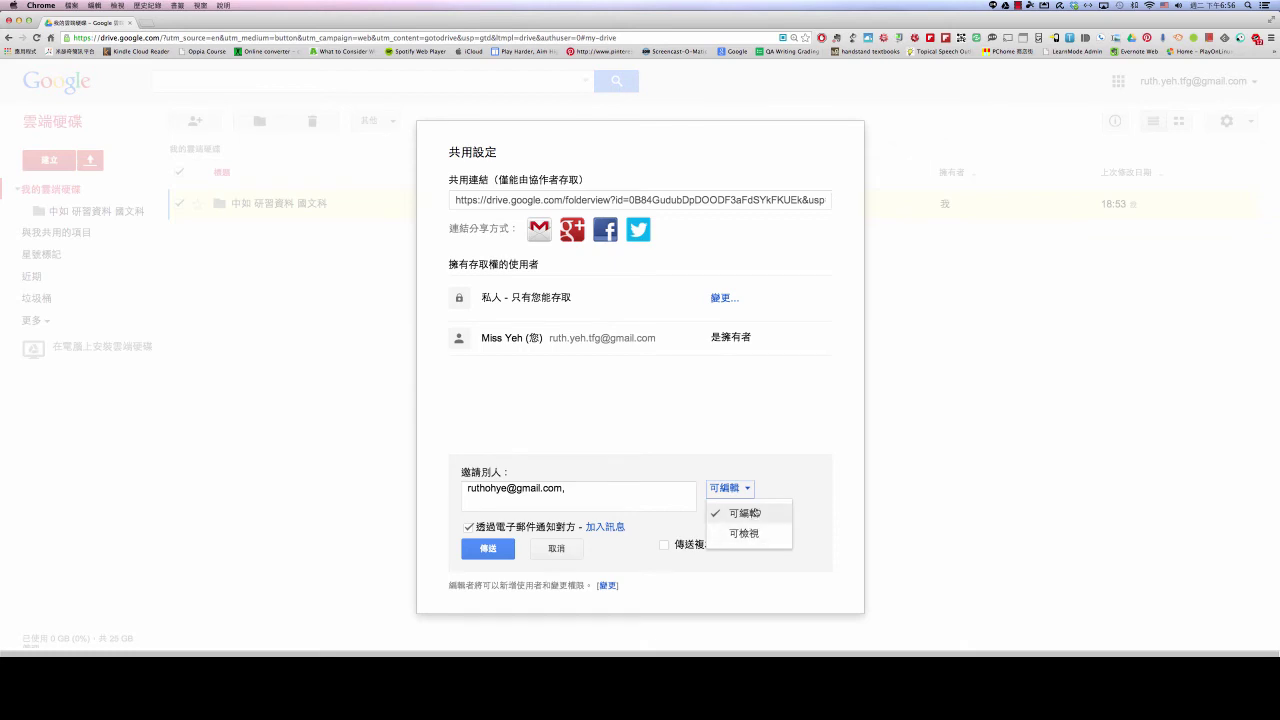
Change the invitee's permission from 可編輯 to view-only 可檢視
click(742, 517)
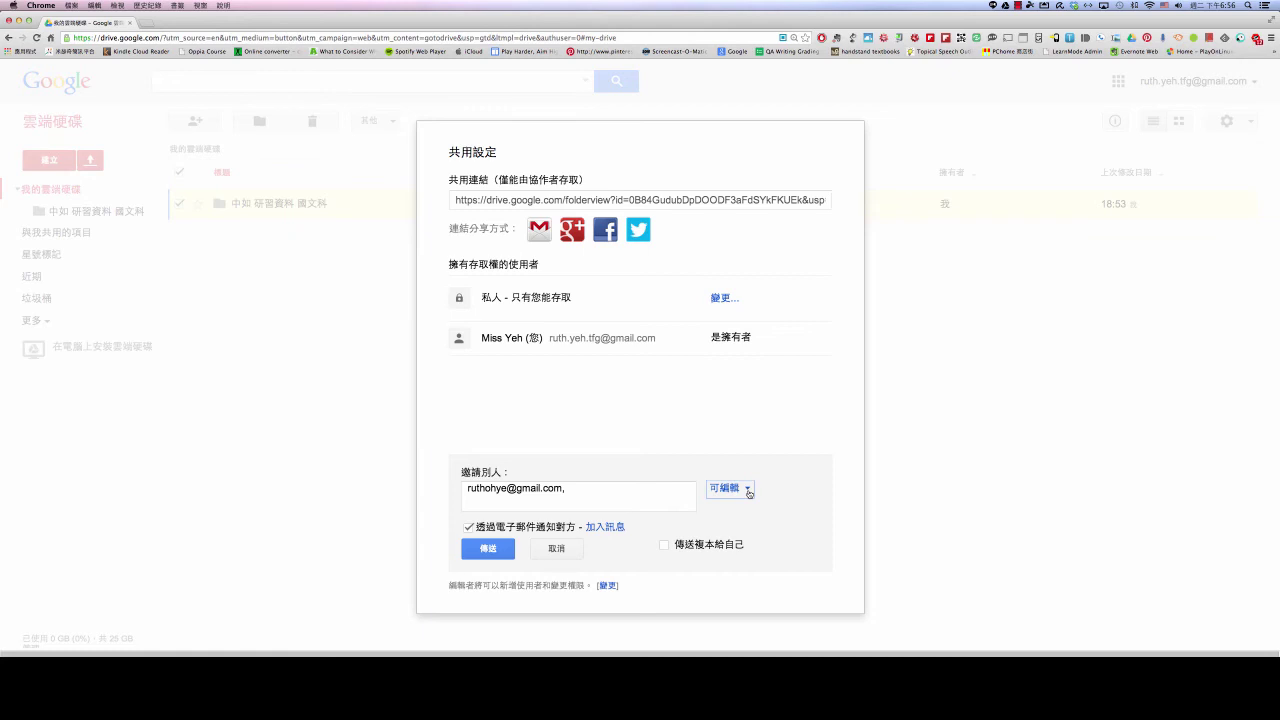
click(749, 493)
click(749, 493)
click(749, 493)
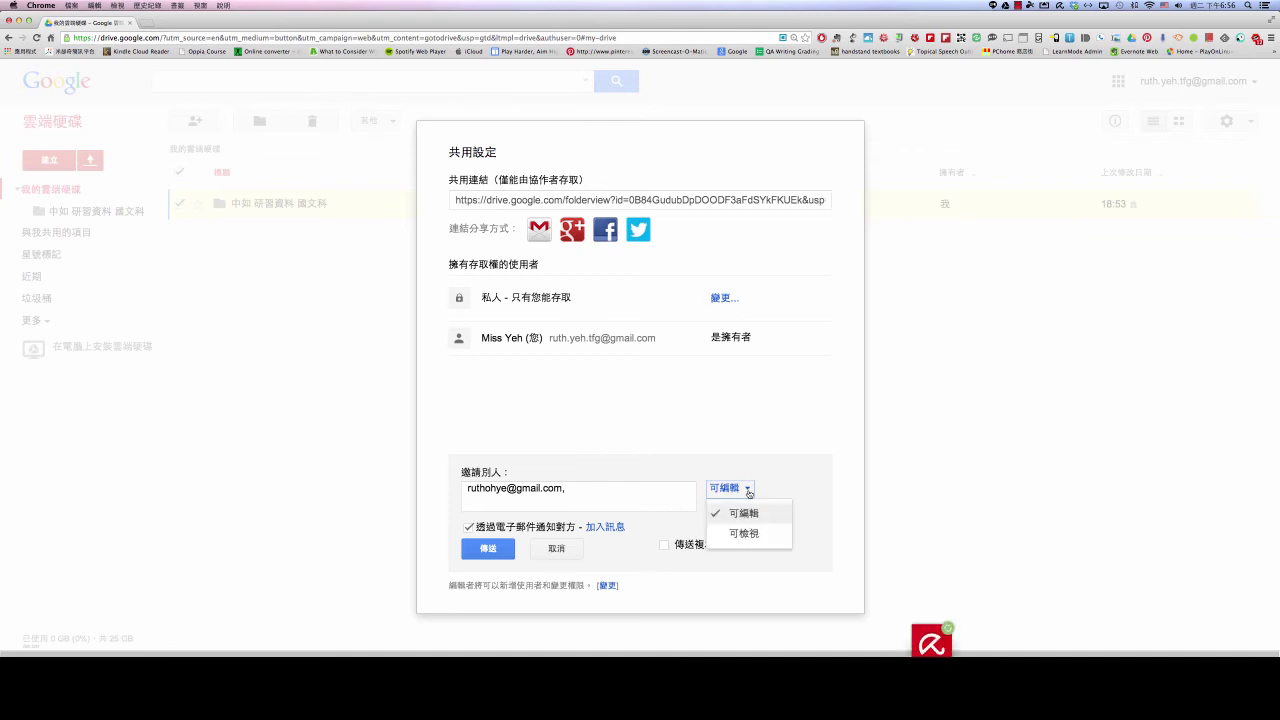
click(749, 493)
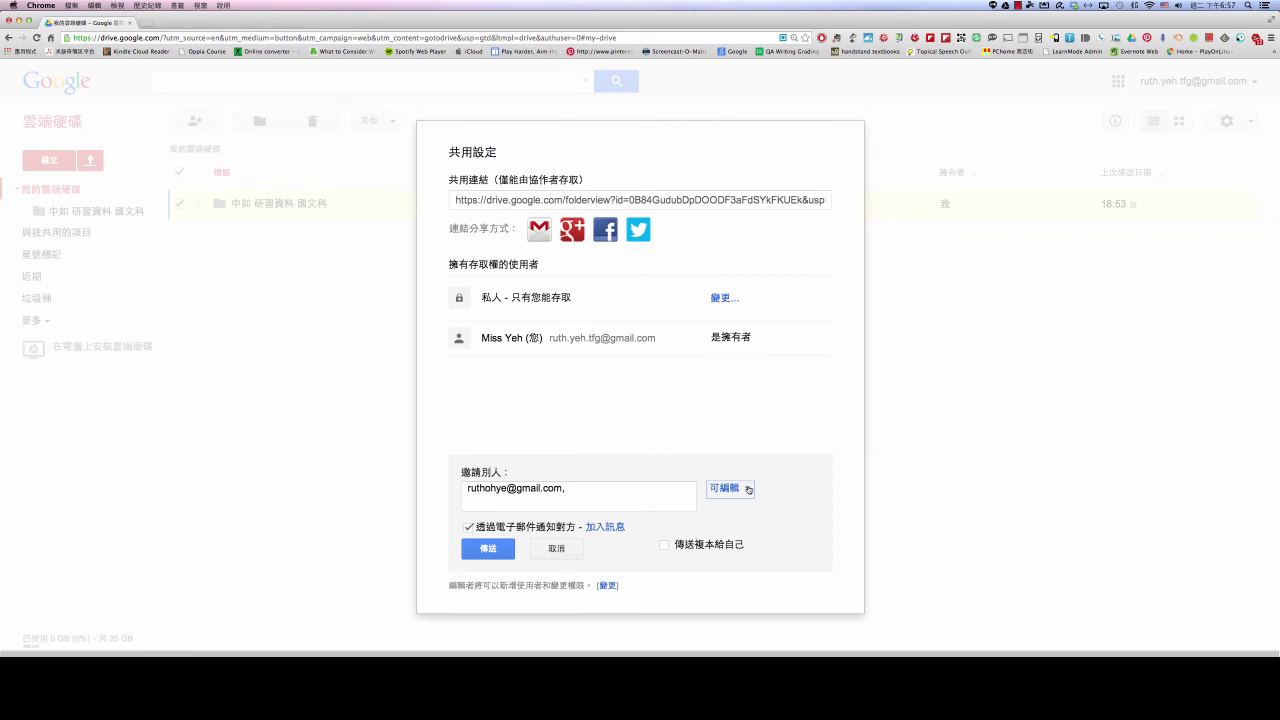
click(748, 490)
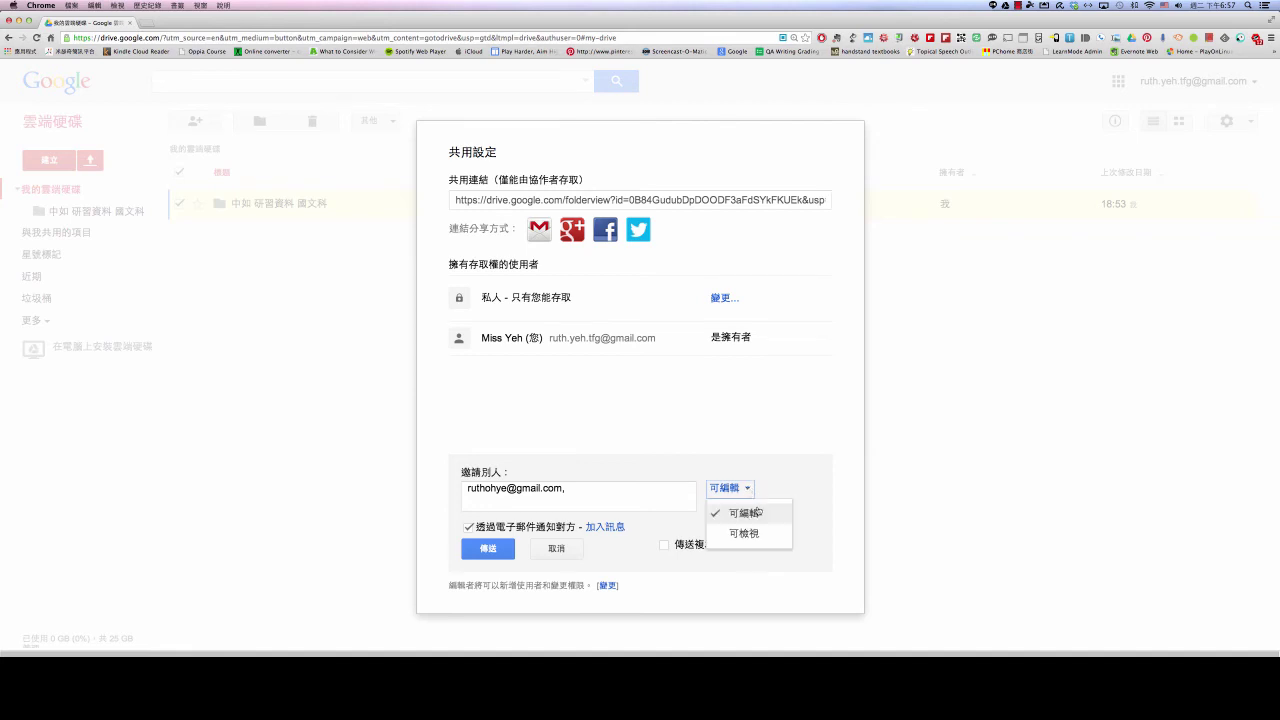
click(744, 539)
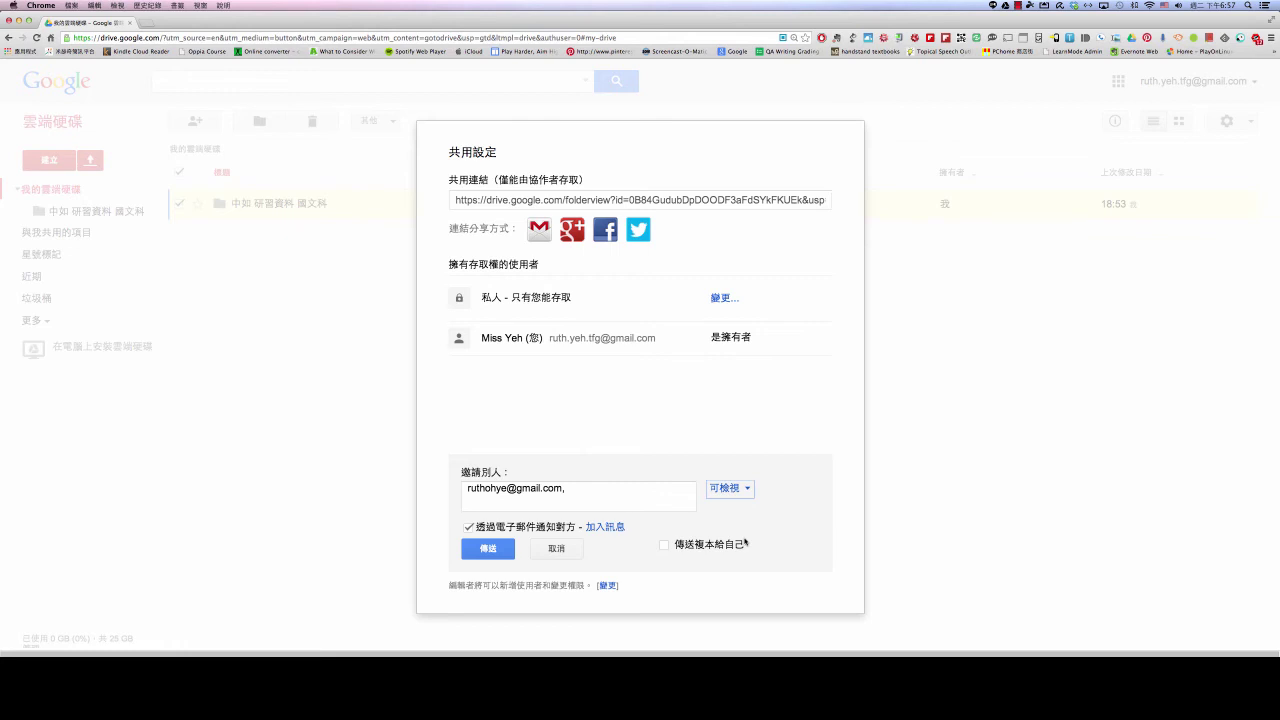
Switch the invitee back to 可編輯 and send (傳送) the folder invitation
click(747, 490)
click(746, 513)
click(489, 550)
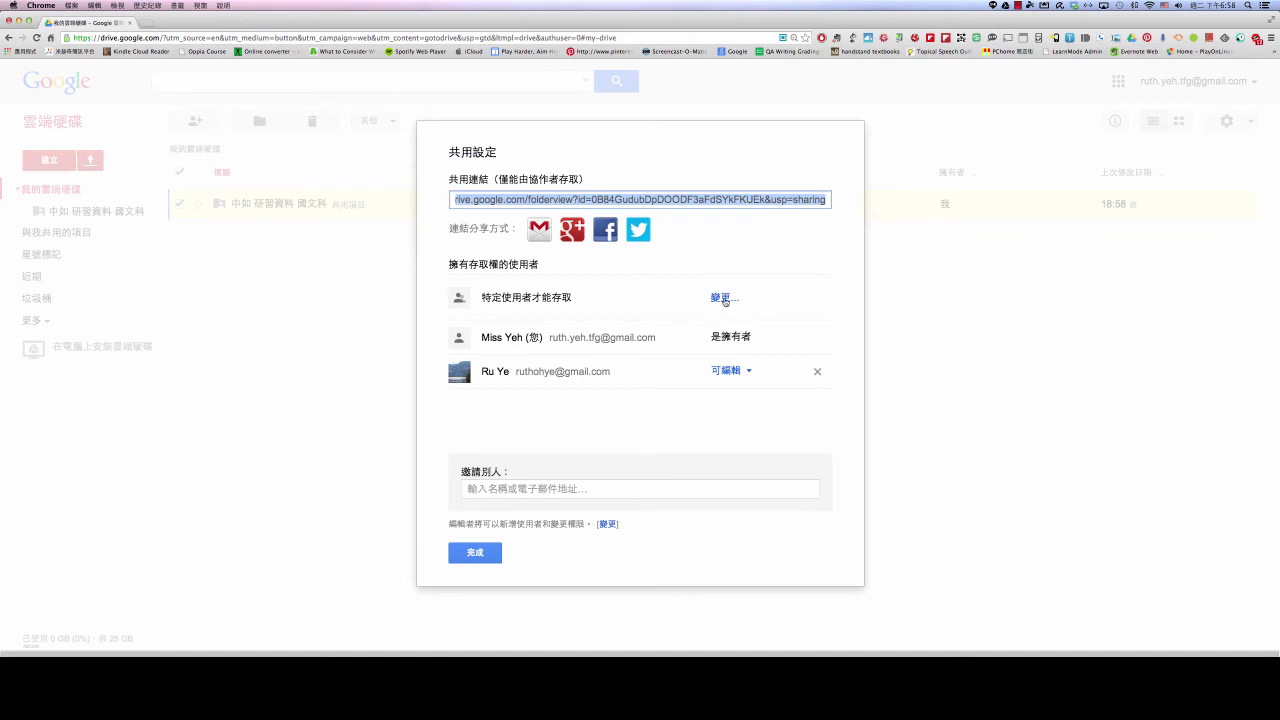
In the folder's visibility options, try 公開在網路上 and 知道連結的使用者, then reselect 特定人員
click(725, 300)
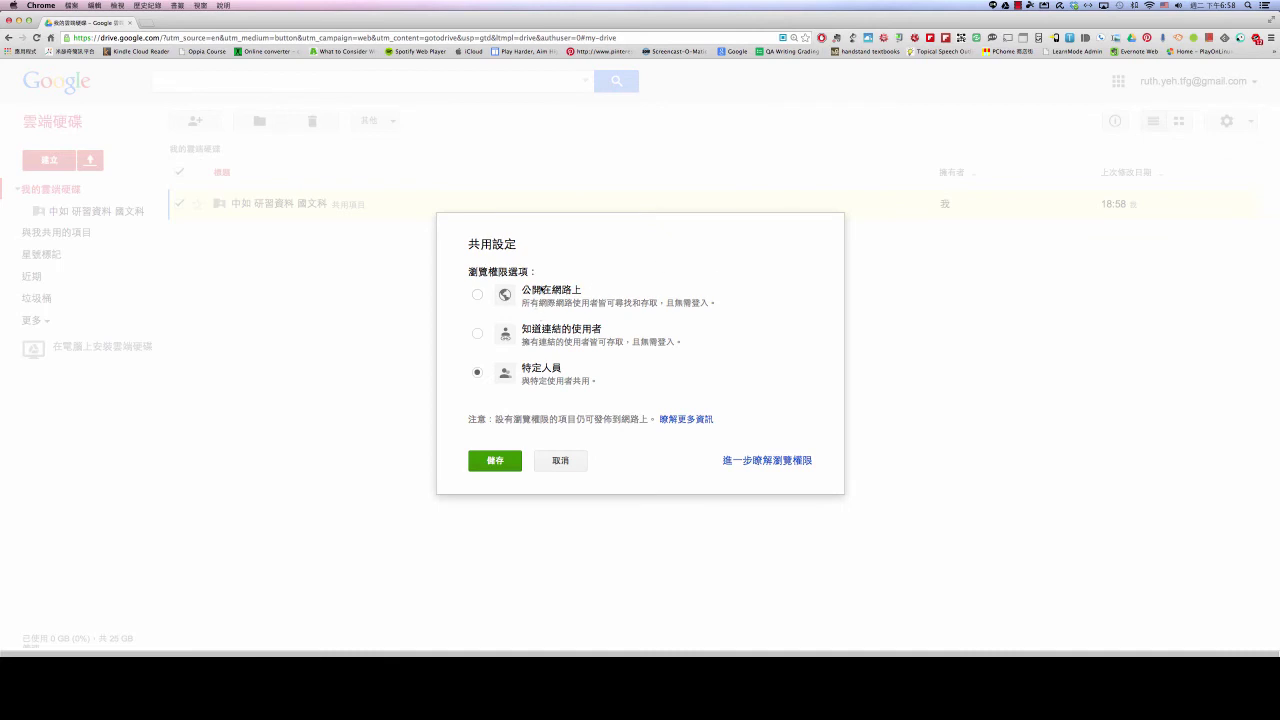
click(478, 296)
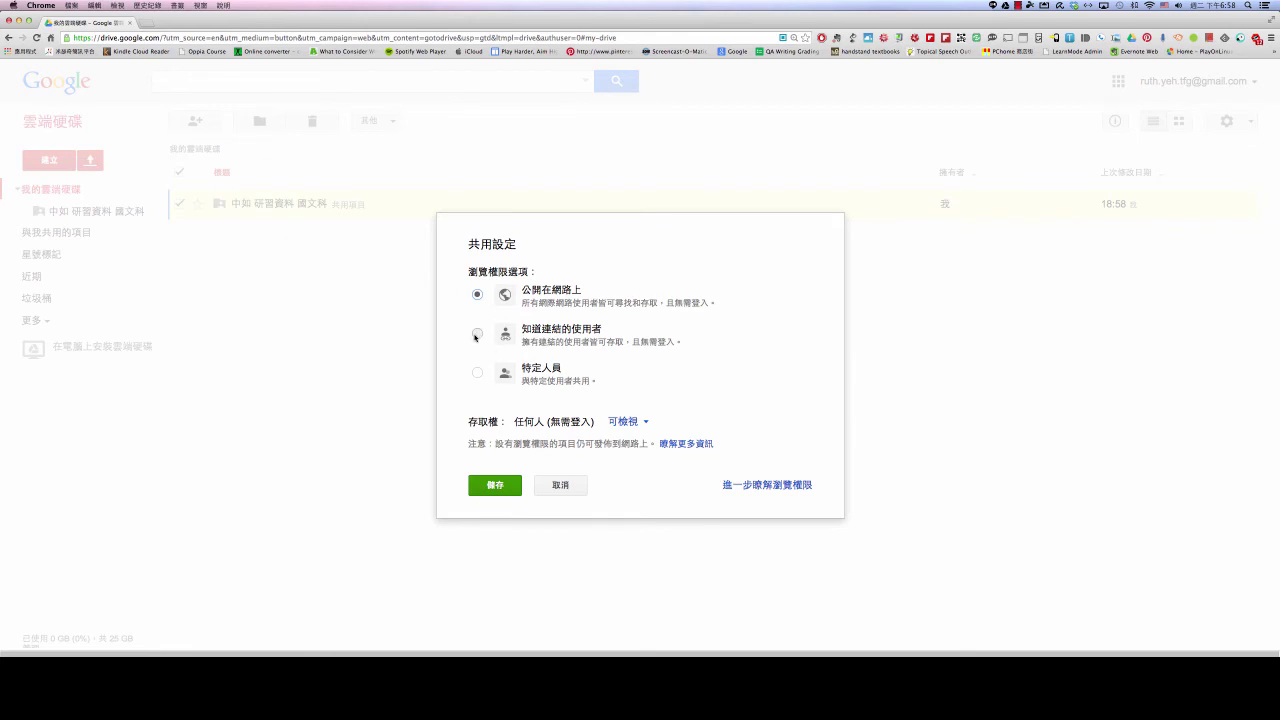
click(478, 334)
click(478, 374)
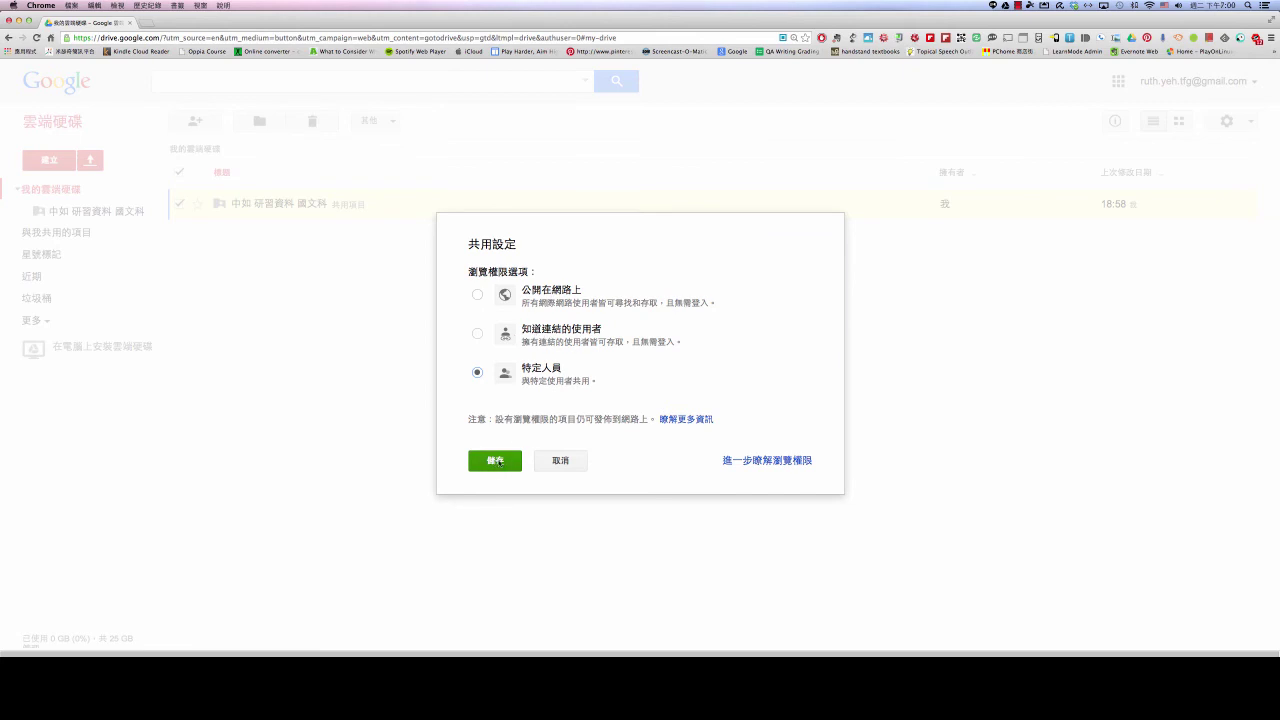
Save the 特定人員 visibility, close sharing with 完成, and open 中如 研習資料 國文科 showing 20140708
click(496, 461)
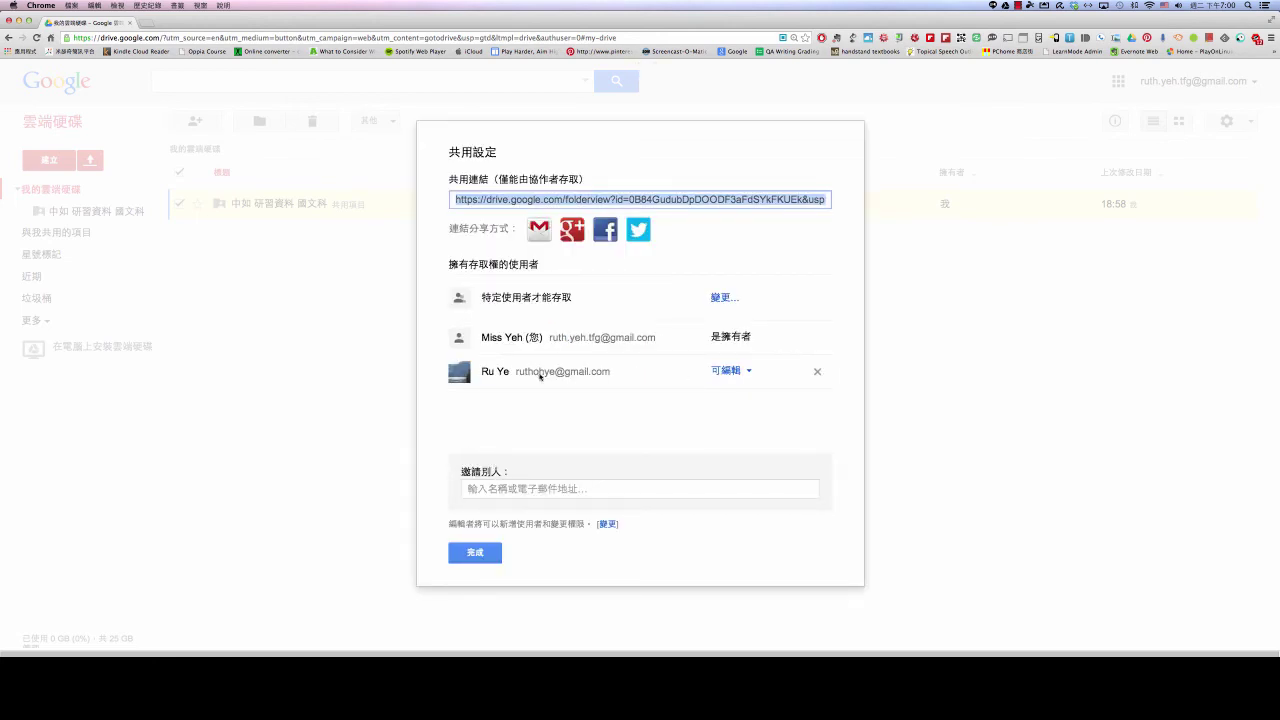
click(474, 557)
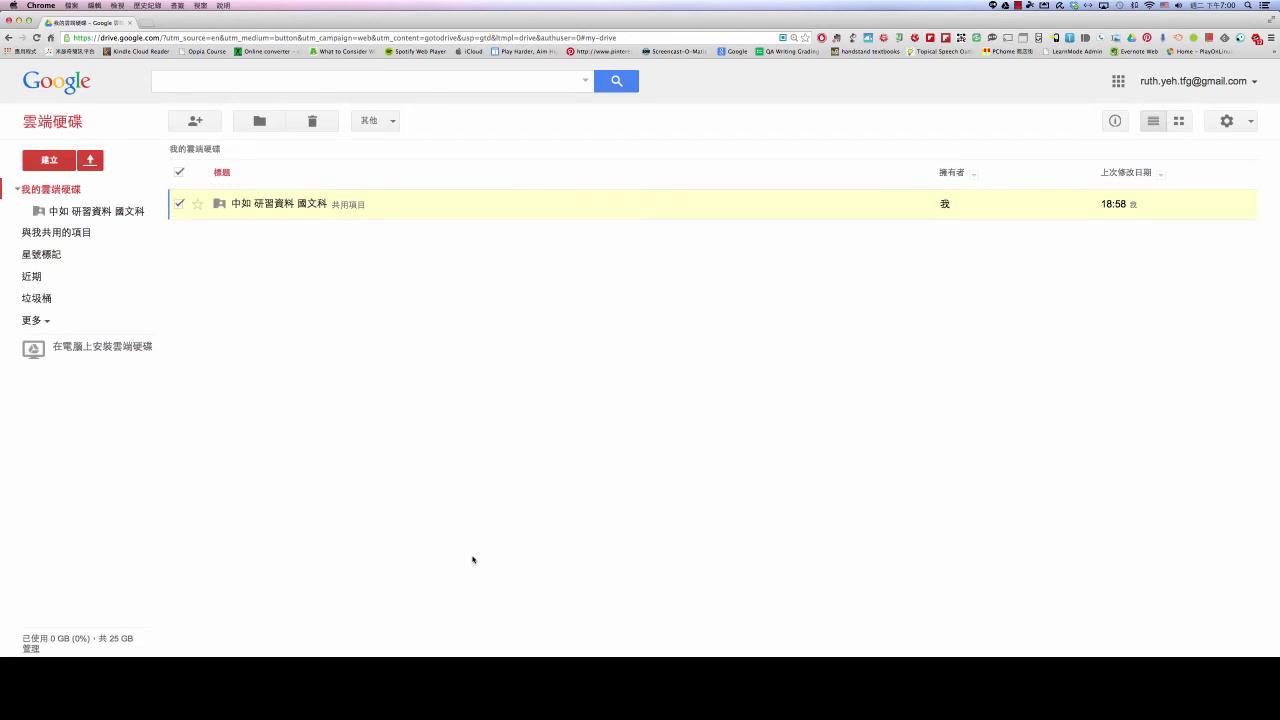
click(271, 203)
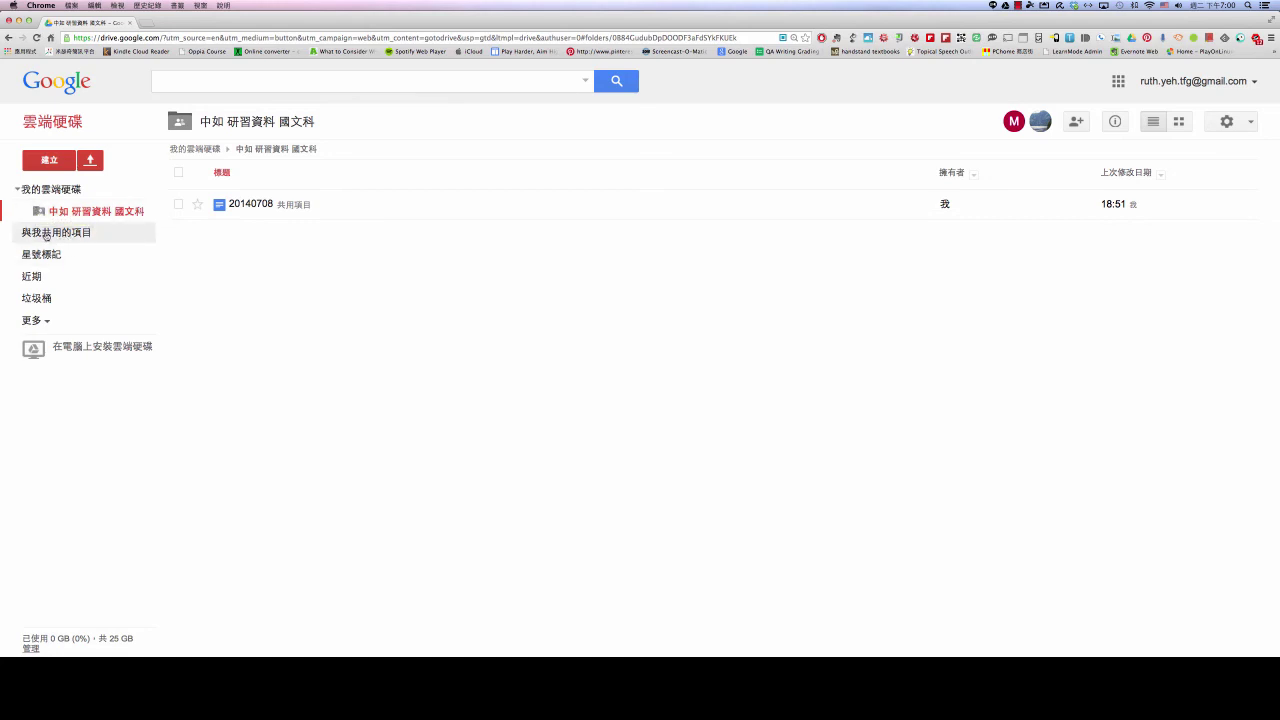
View the 與我共用的項目 list, then the empty 星號標記 (Starred) list
click(46, 234)
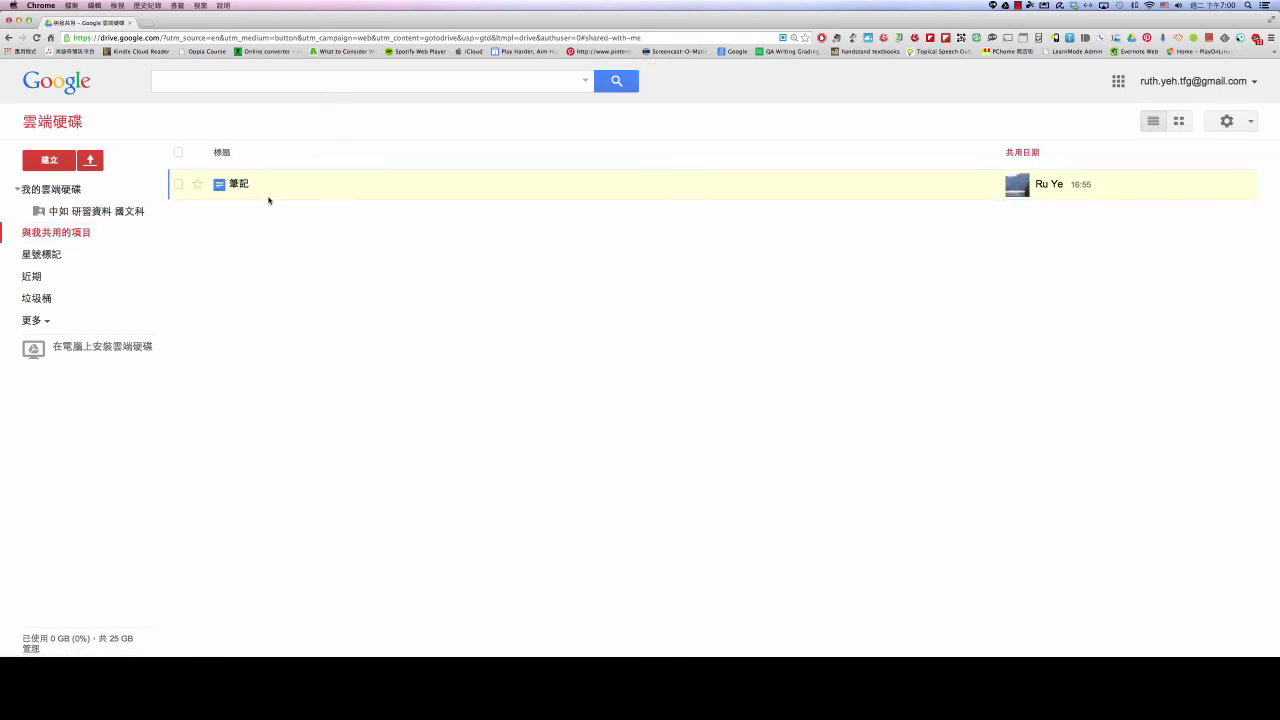
mouse_move(1059, 197)
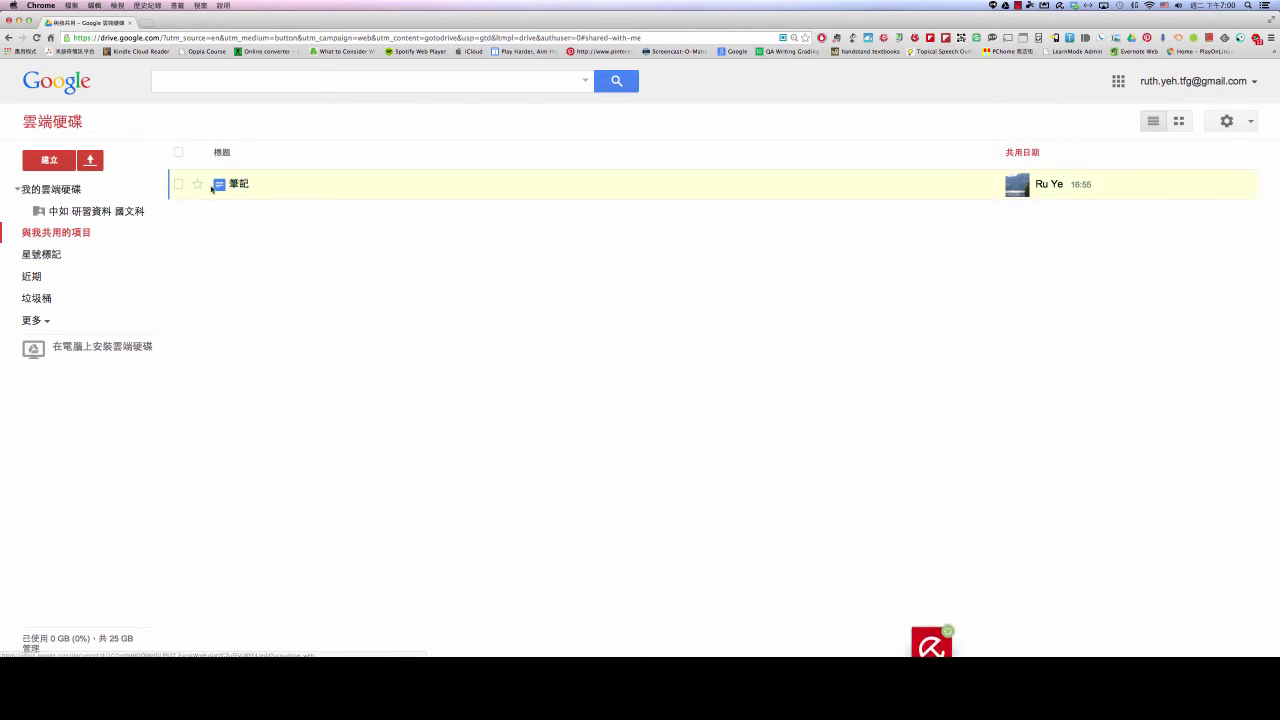
click(40, 256)
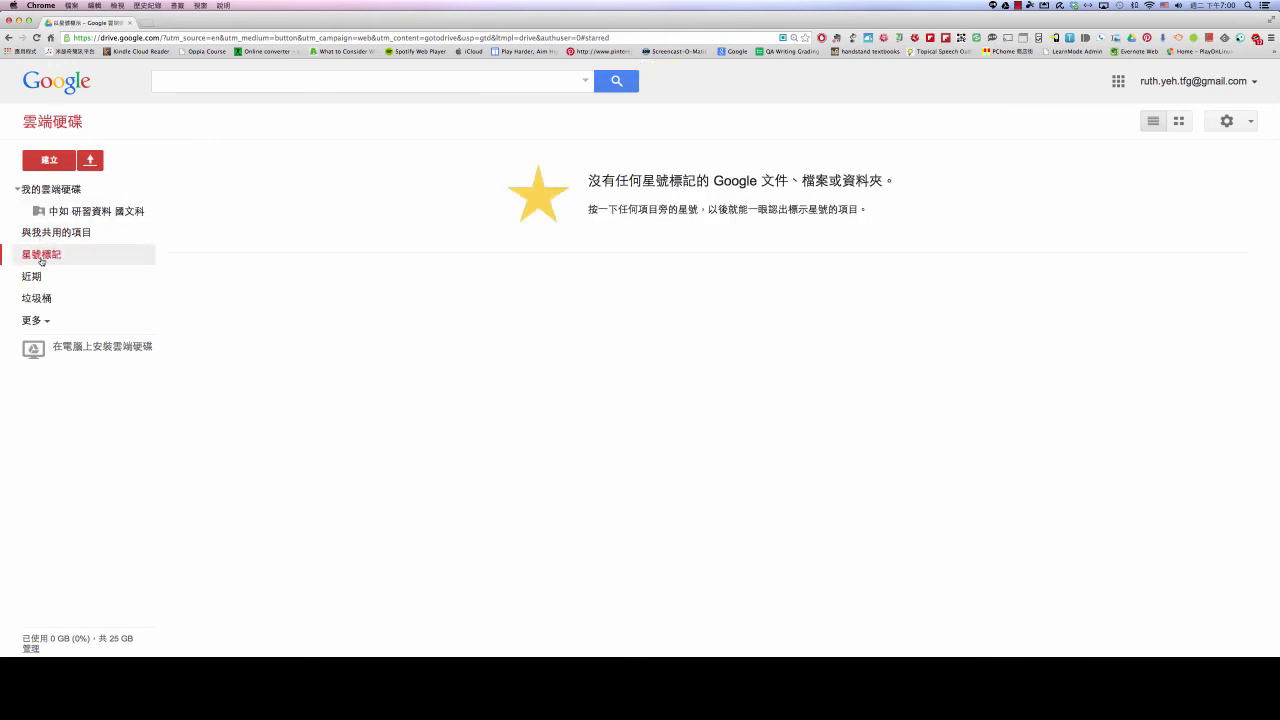
Go back to 我的雲端硬碟 to see the shared folder 中如 研習資料 國文科
click(56, 190)
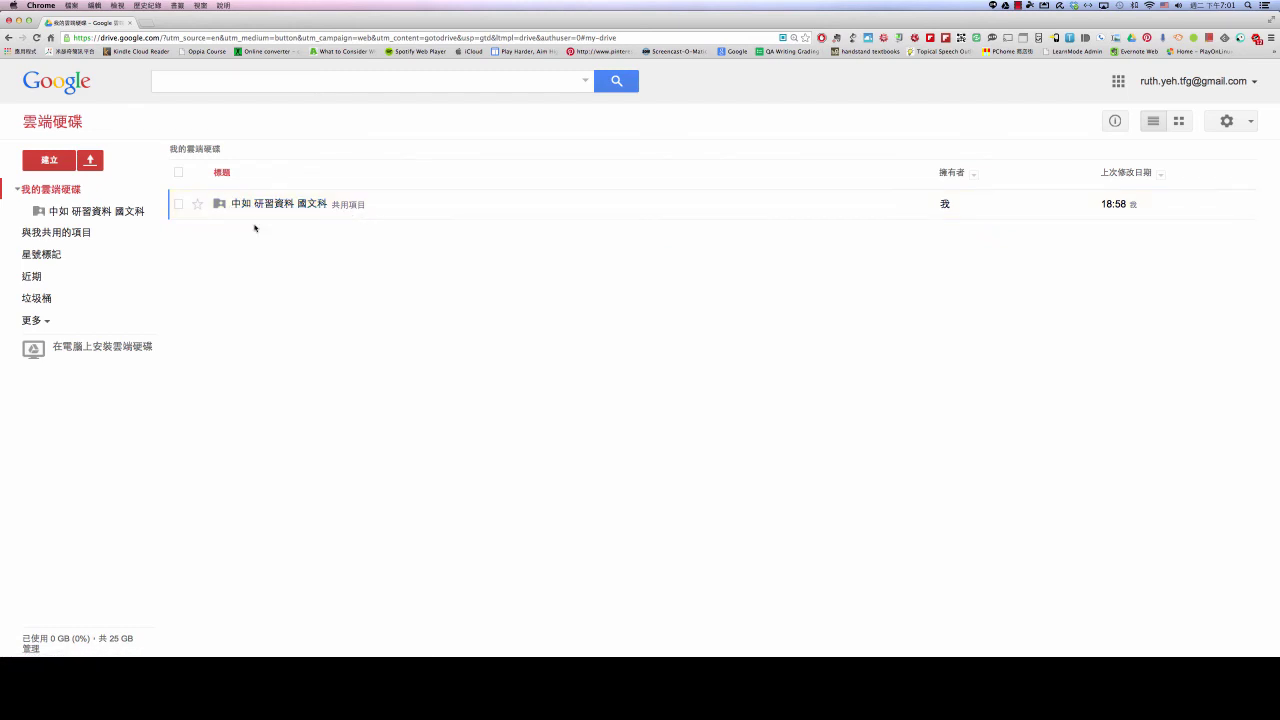
Open folder 中如 研習資料 國文科 from the sidebar and select document 20140708
click(96, 212)
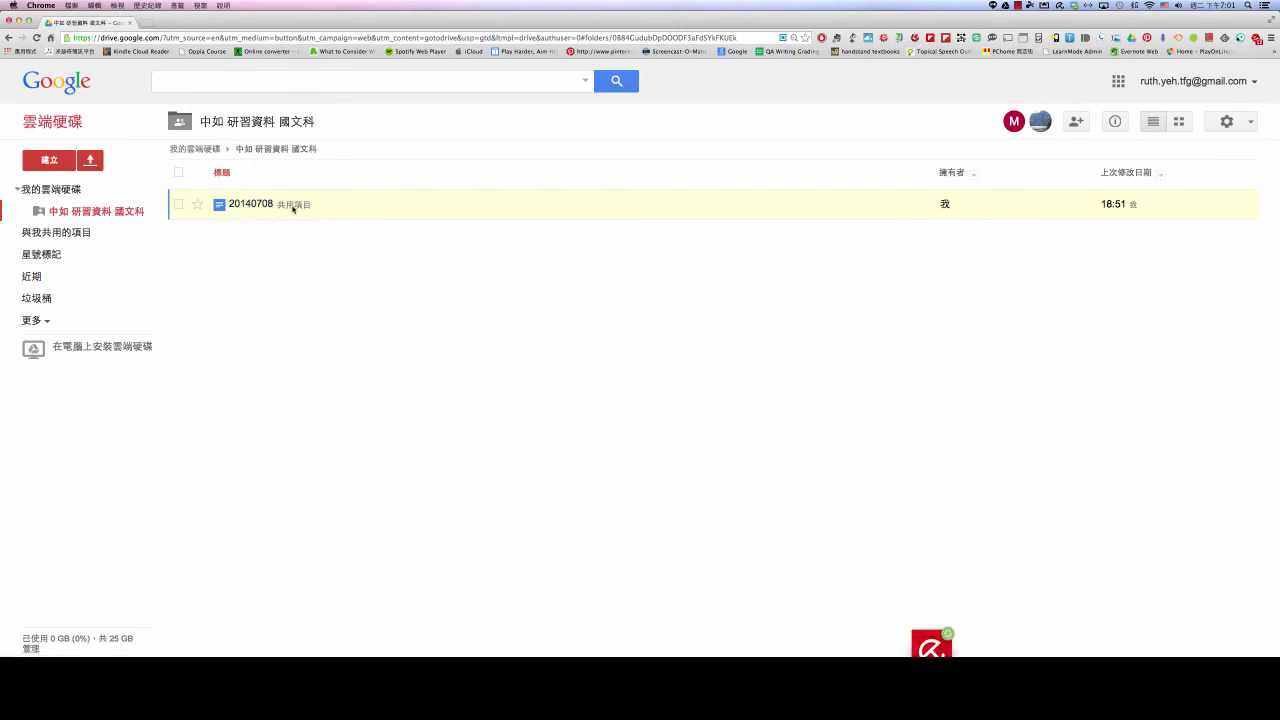
click(258, 205)
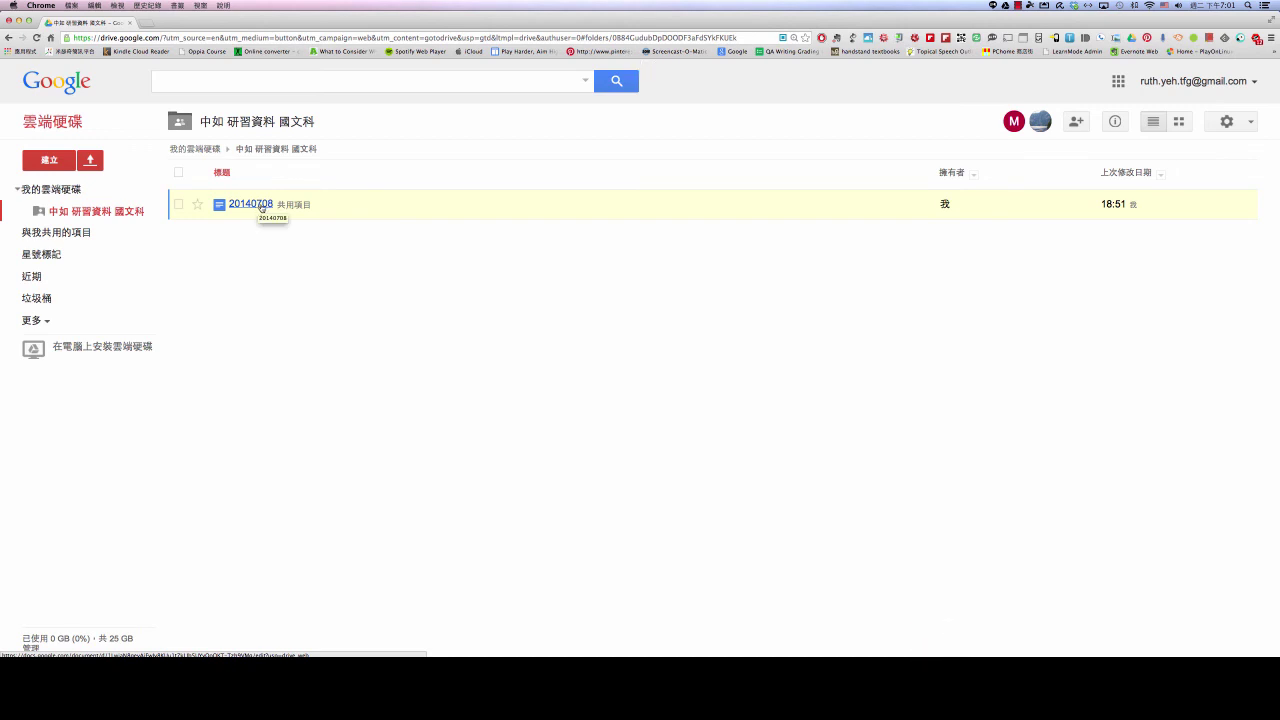